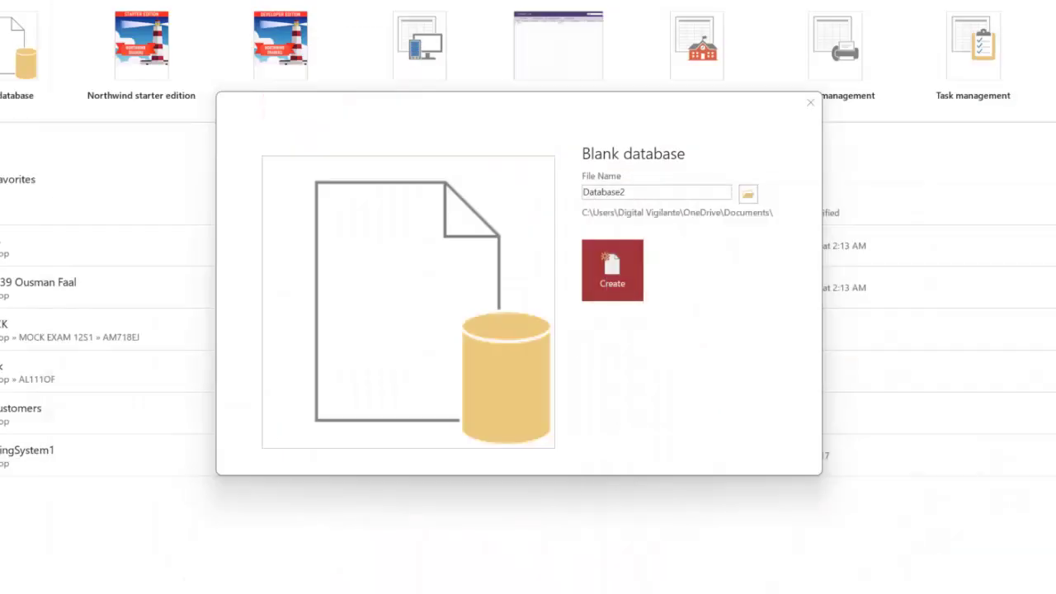
# Step: Name the new blank database SALES
pyautogui.click(810, 102)
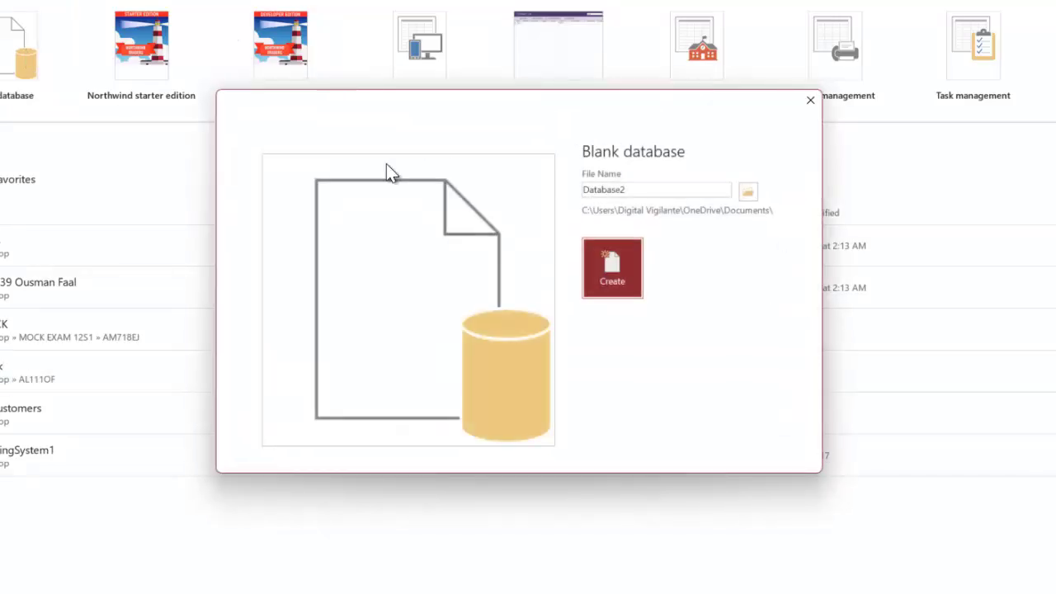
pyautogui.click(672, 191)
pyautogui.moveTo(559, 190); pyautogui.dragTo(710, 185)
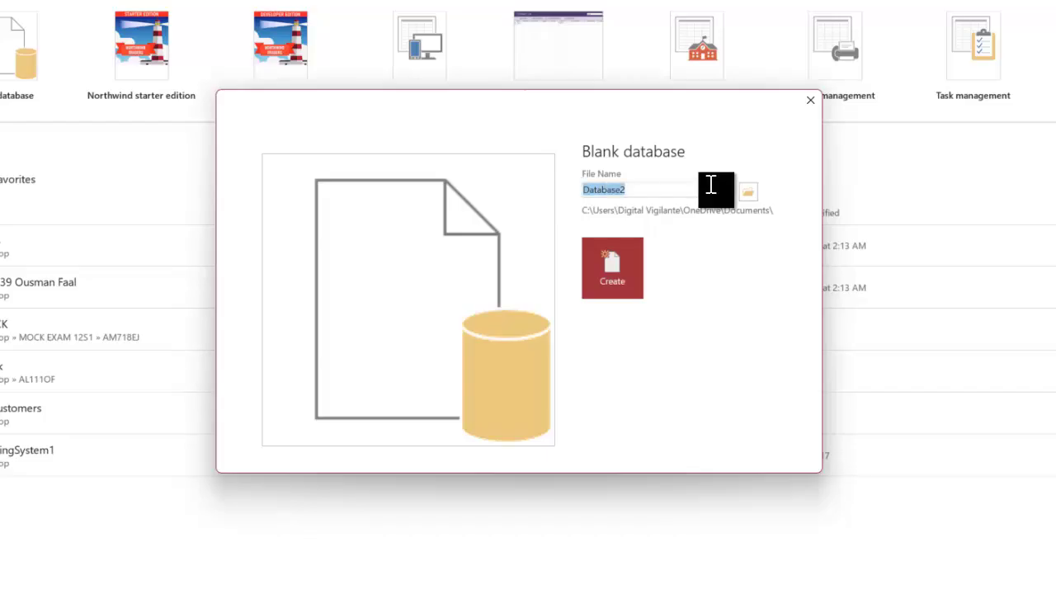
pyautogui.write('Sa')
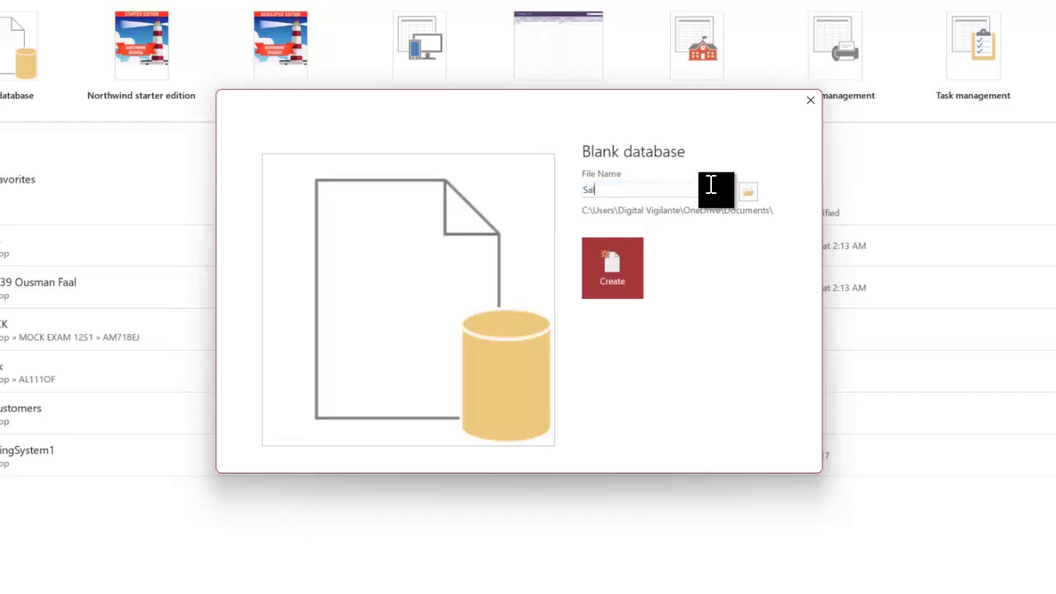
pyautogui.press('BackSpace')
pyautogui.press('BackSpace')
pyautogui.press('BackSpace')
pyautogui.write('SALES')
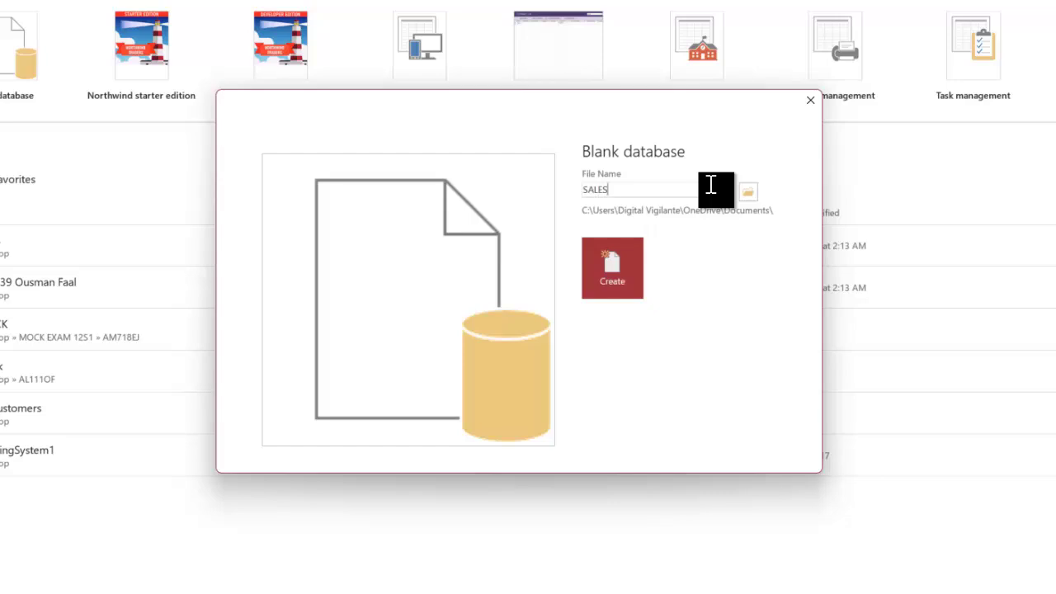
# Step: Set the save location to the candidate-number folder on the Desktop and create the SALES database
pyautogui.click(751, 193)
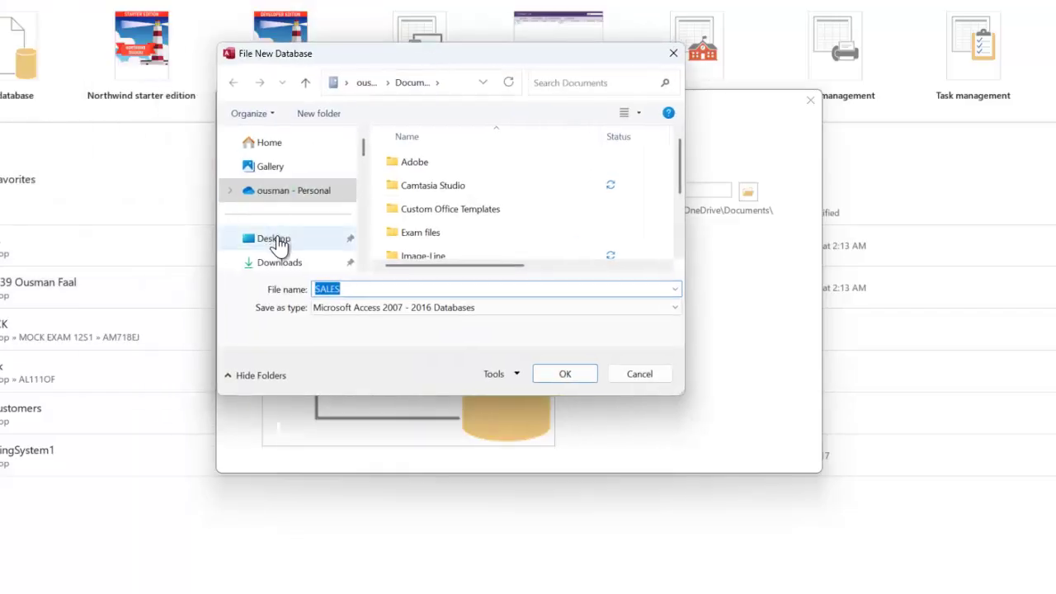
pyautogui.click(277, 240)
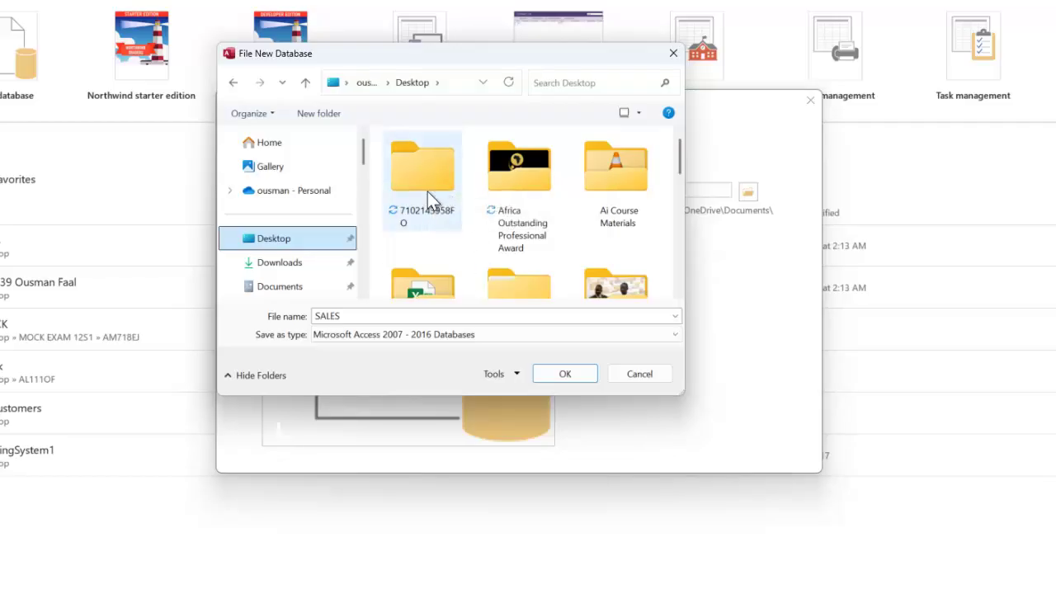
pyautogui.doubleClick(429, 176)
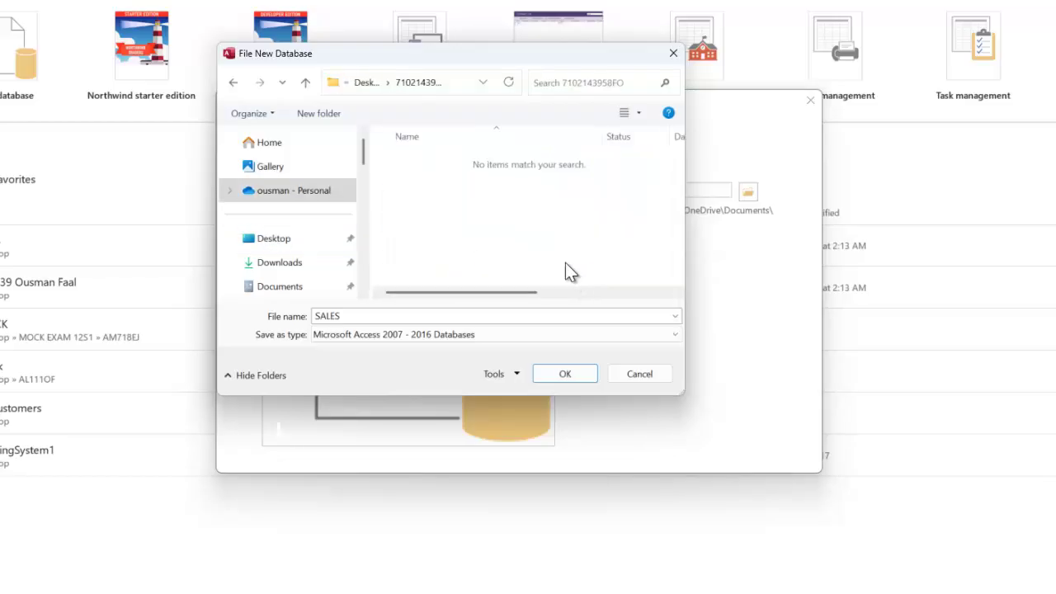
pyautogui.click(578, 376)
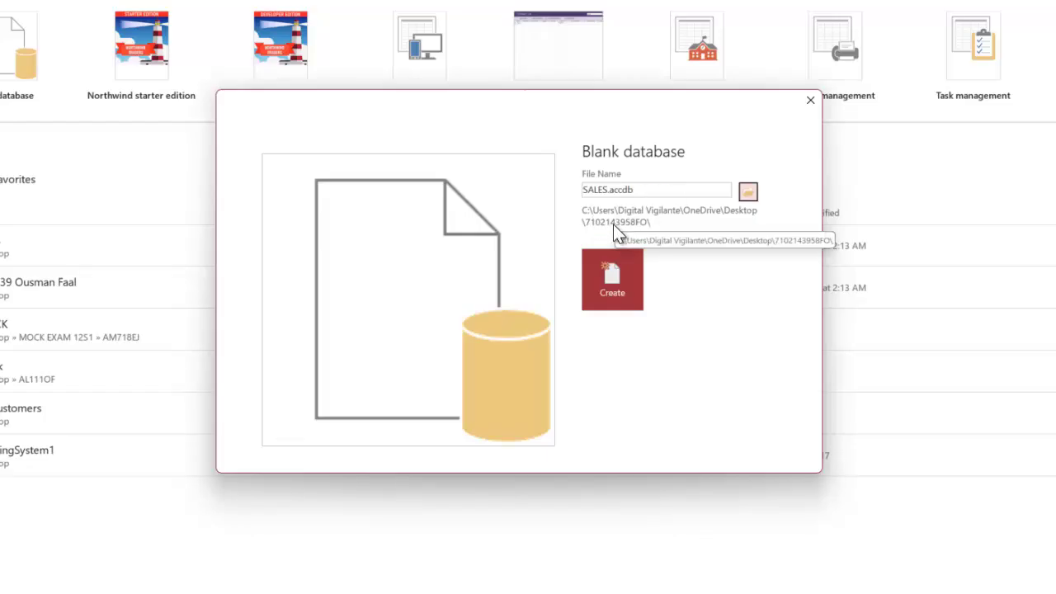
pyautogui.click(622, 279)
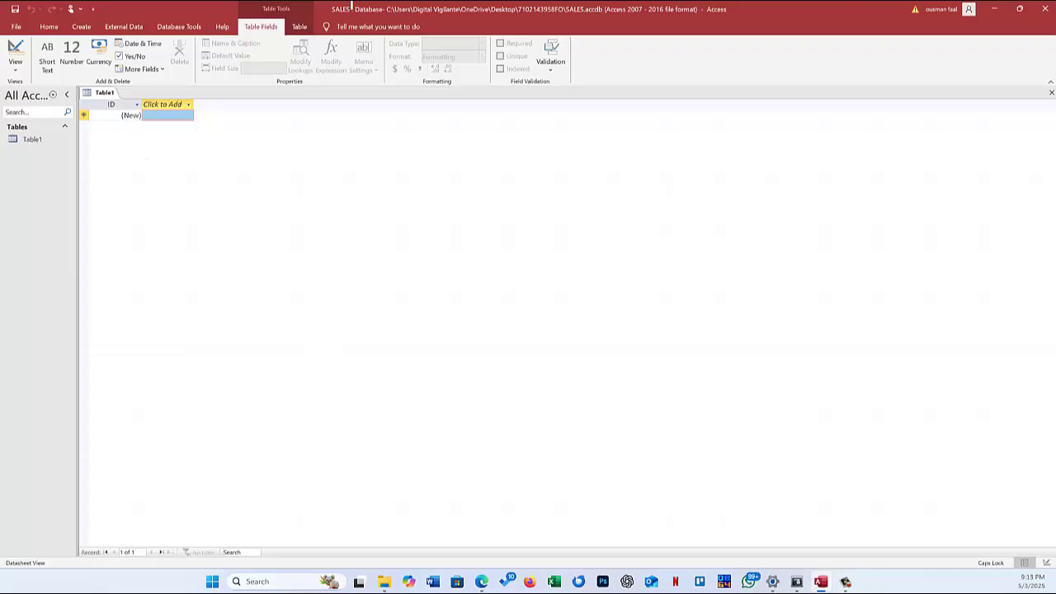
# Step: Check the required table name in the exam PDF in Edge, and open Table1 in Design View, saving it as TBLSALES
pyautogui.click(482, 580)
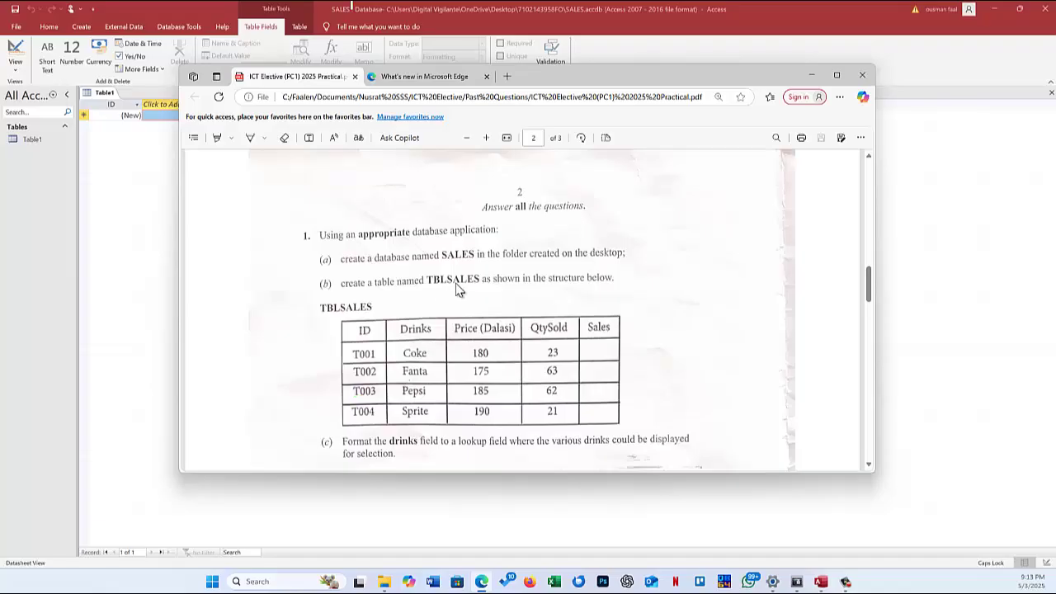
pyautogui.moveTo(575, 81); pyautogui.dragTo(1055, 115)
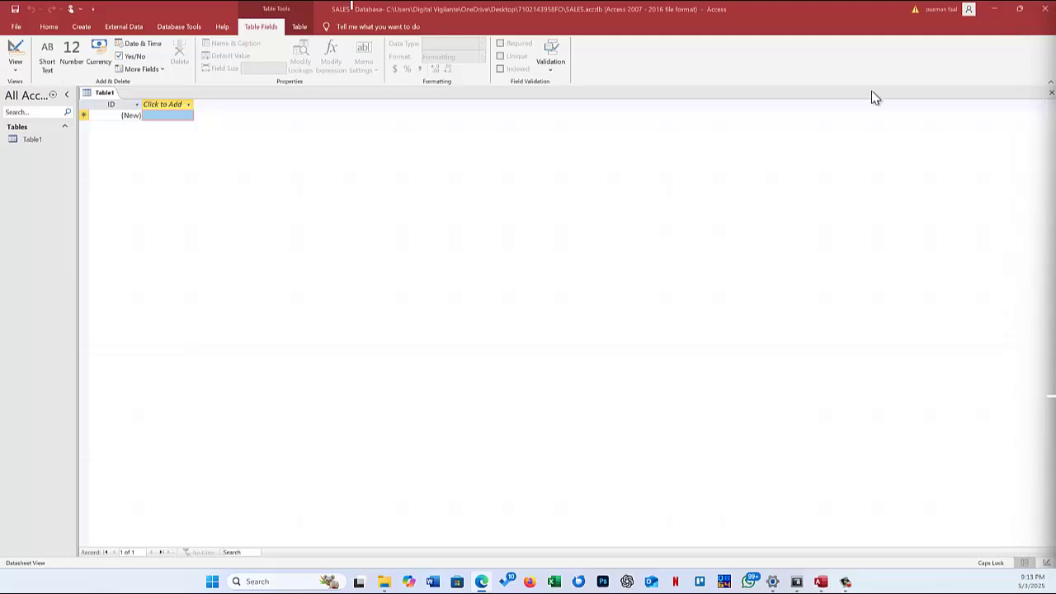
pyautogui.rightClick(35, 141)
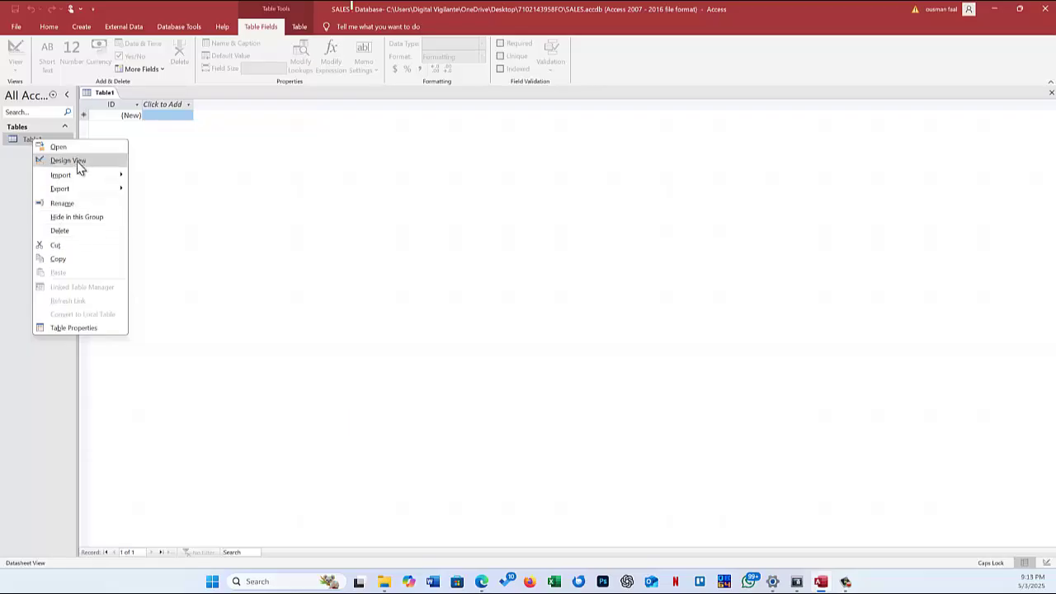
pyautogui.click(76, 162)
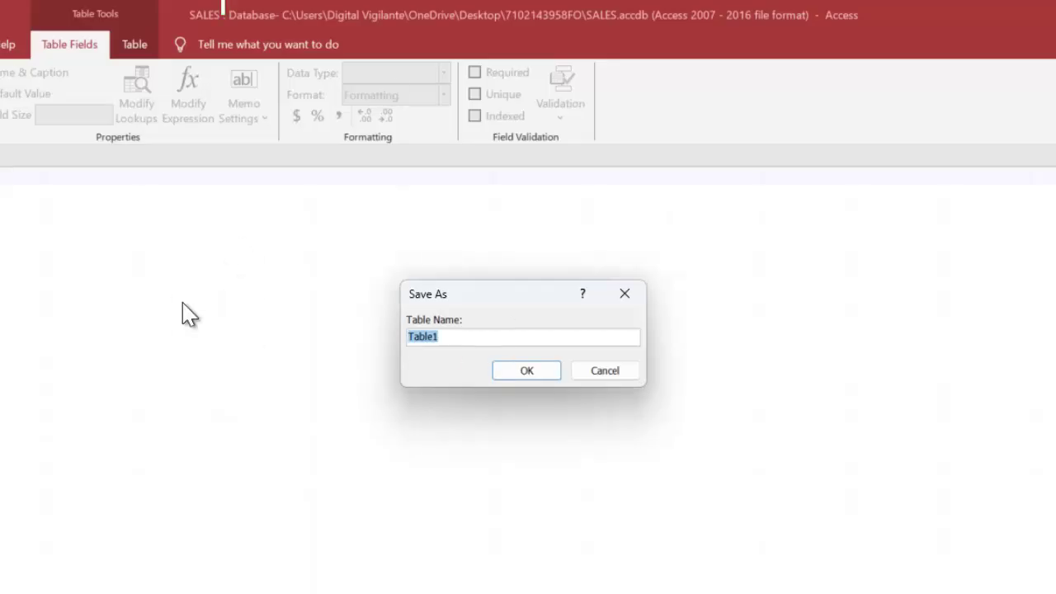
pyautogui.write('TBLSALE')
pyautogui.click(528, 371)
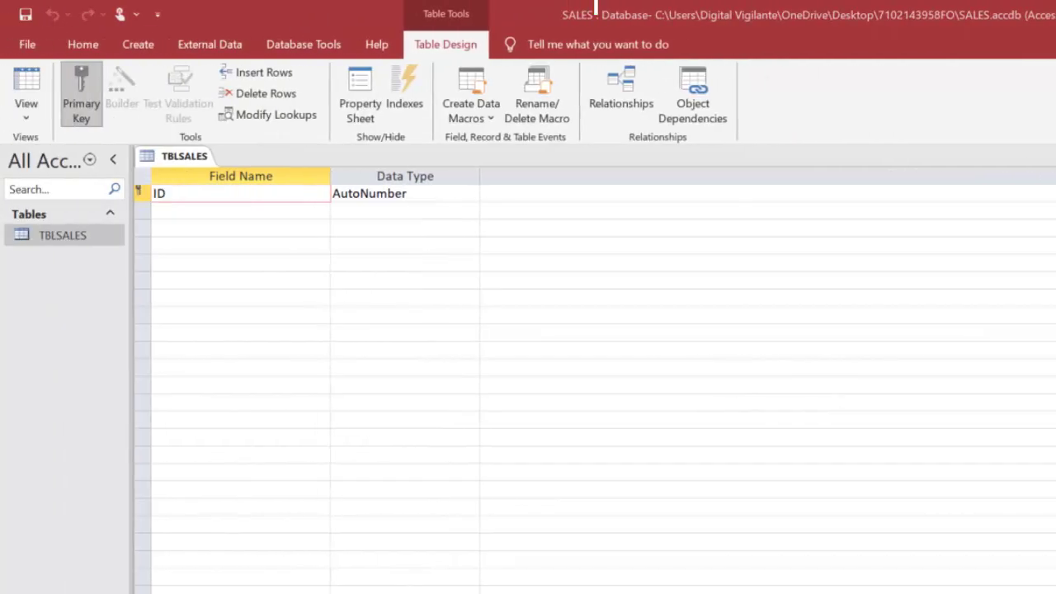
# Step: Consult the table structure in the exam PDF and add the fields Drinks and Price (Dalasi) below ID in TBLSALES
pyautogui.hotkey('alt', 'Tab')
pyautogui.moveTo(756, 51); pyautogui.dragTo(926, 98)
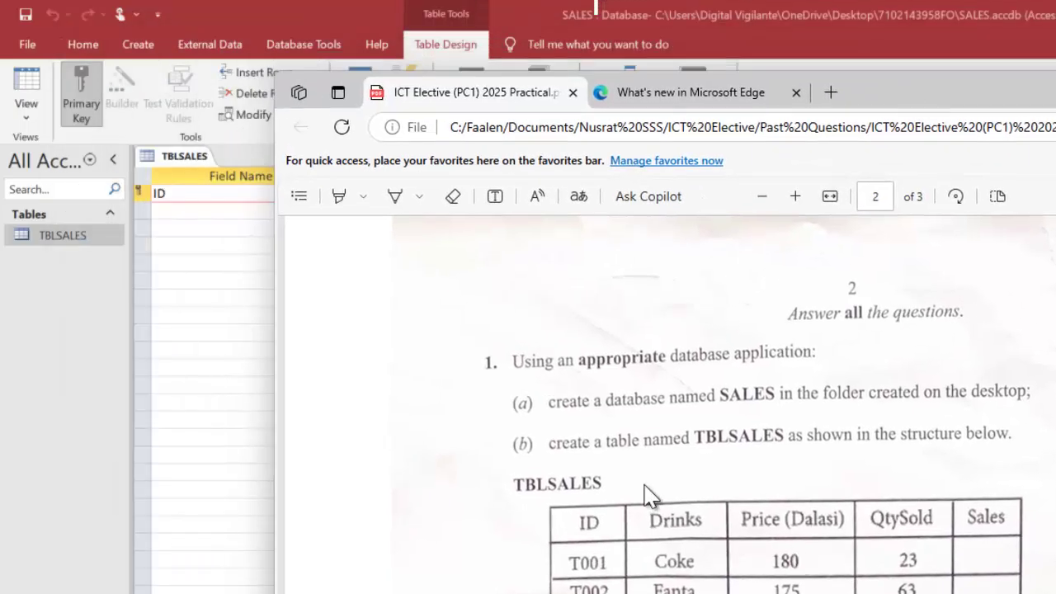
pyautogui.scroll(-3, 648, 490)
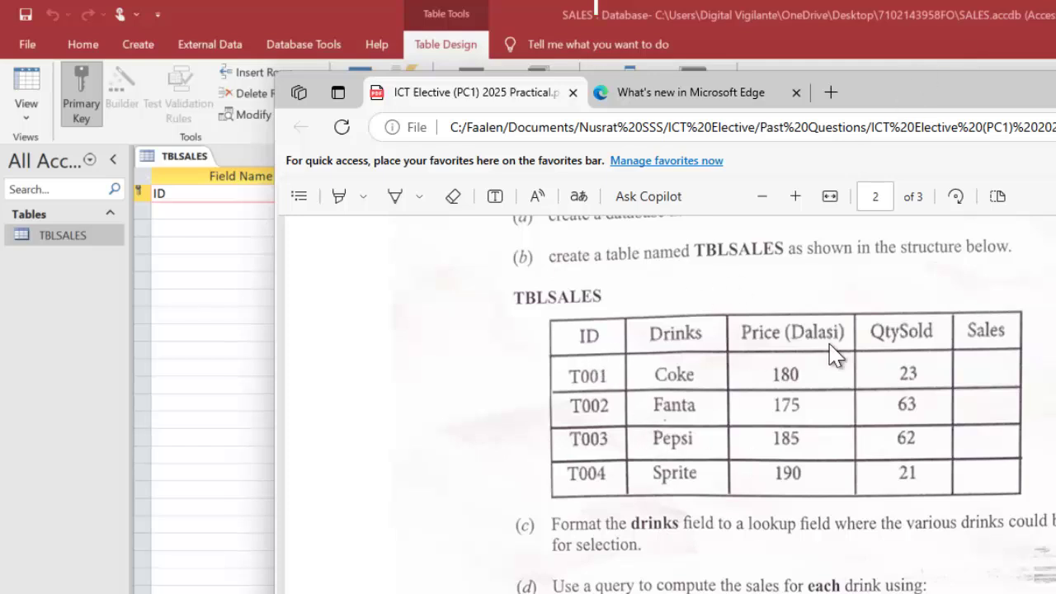
pyautogui.hotkey('alt', 'Tab')
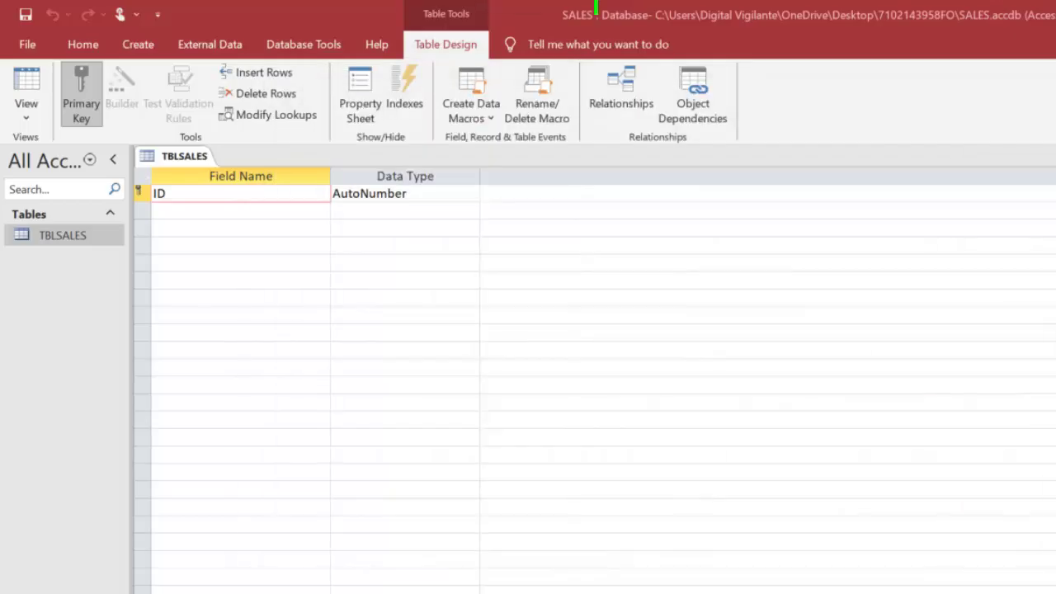
pyautogui.click(236, 213)
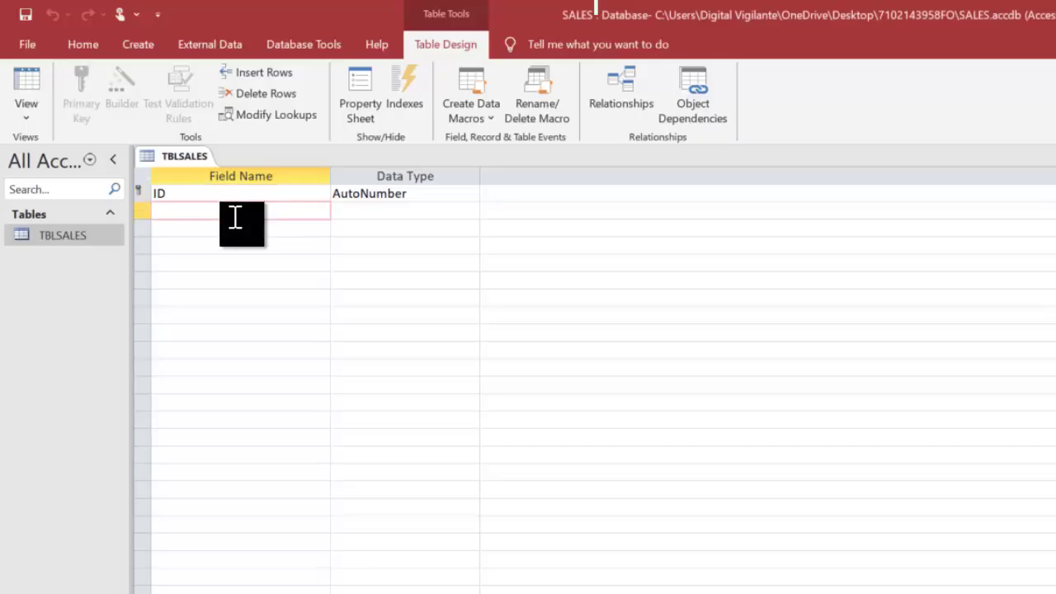
pyautogui.write('Drinks')
pyautogui.press('Down')
pyautogui.write('Price')
pyautogui.write(' *')
pyautogui.write('(')
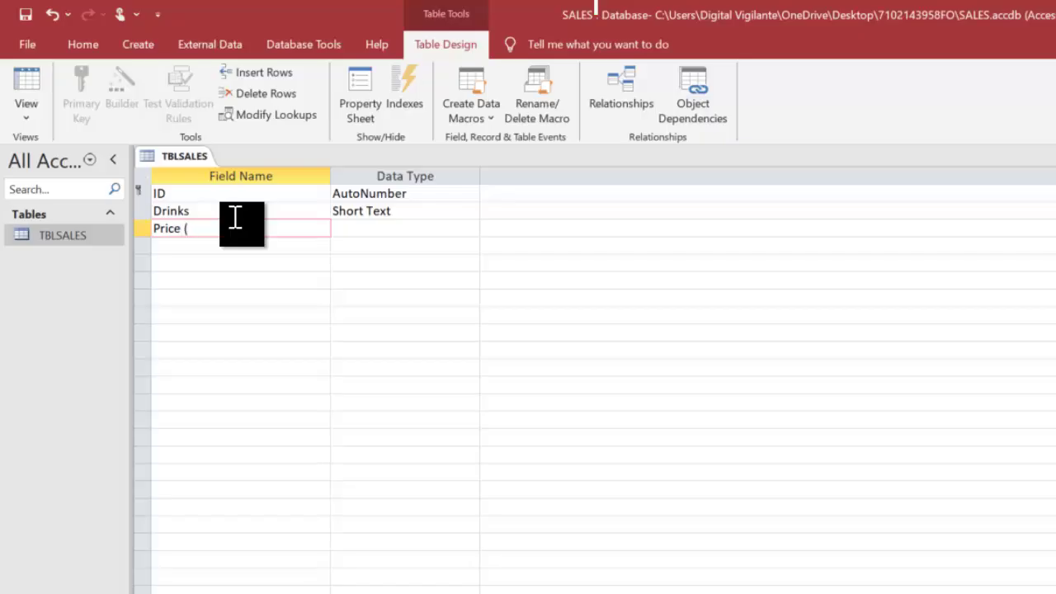
pyautogui.write('Dalas')
pyautogui.press('Down')
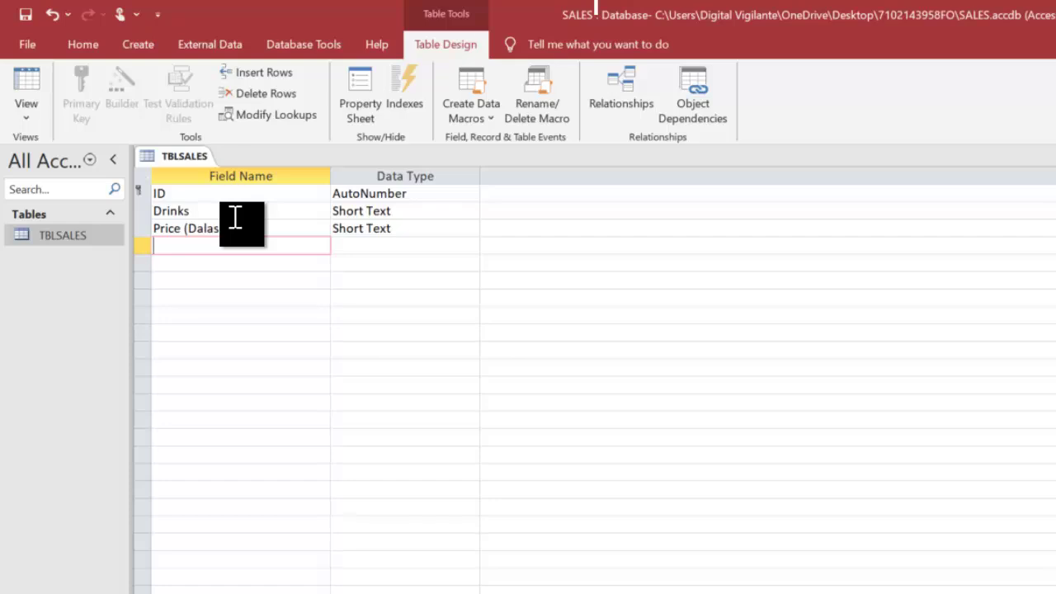
# Step: Add the fields QtySold and Sales below Price (Dalasi) in the TBLSALES design
pyautogui.write('QT')
pyautogui.press('BackSpace')
pyautogui.write('tySold')
pyautogui.press('Down')
pyautogui.write('Sales')
# Step: Compare the field data types with the exam PDF's sample records and set the ID field's data type to Short Text
pyautogui.click(396, 210)
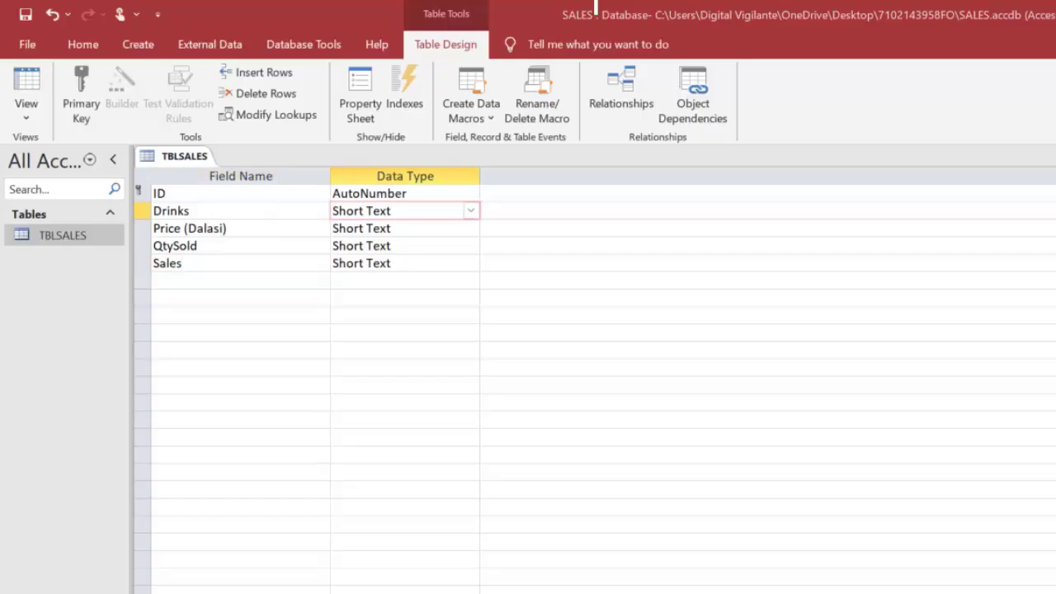
pyautogui.hotkey('alt', 'Tab')
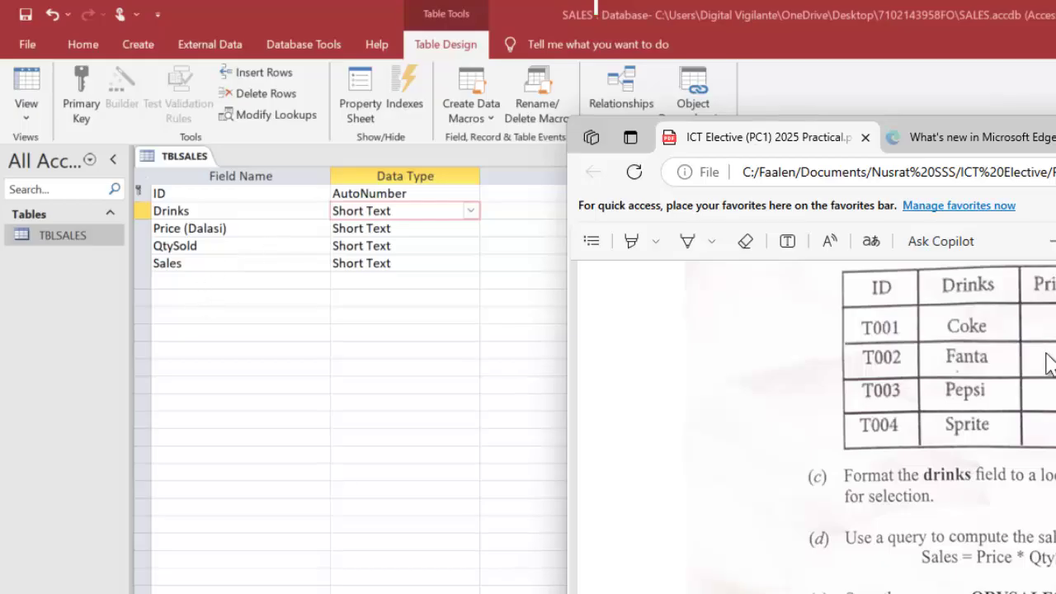
pyautogui.scroll(1, 1047, 359)
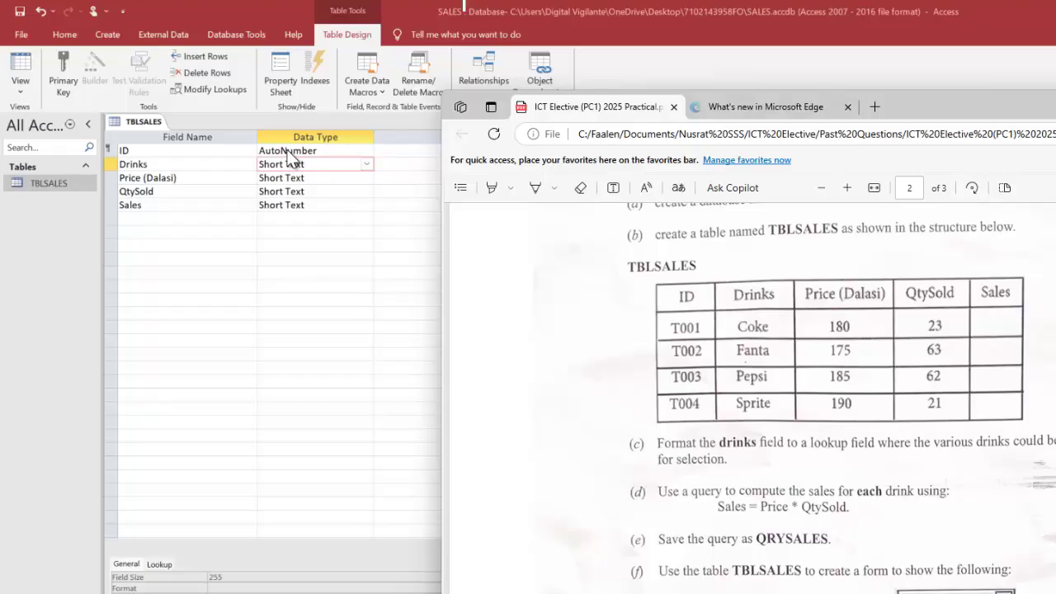
pyautogui.click(326, 150)
pyautogui.click(368, 151)
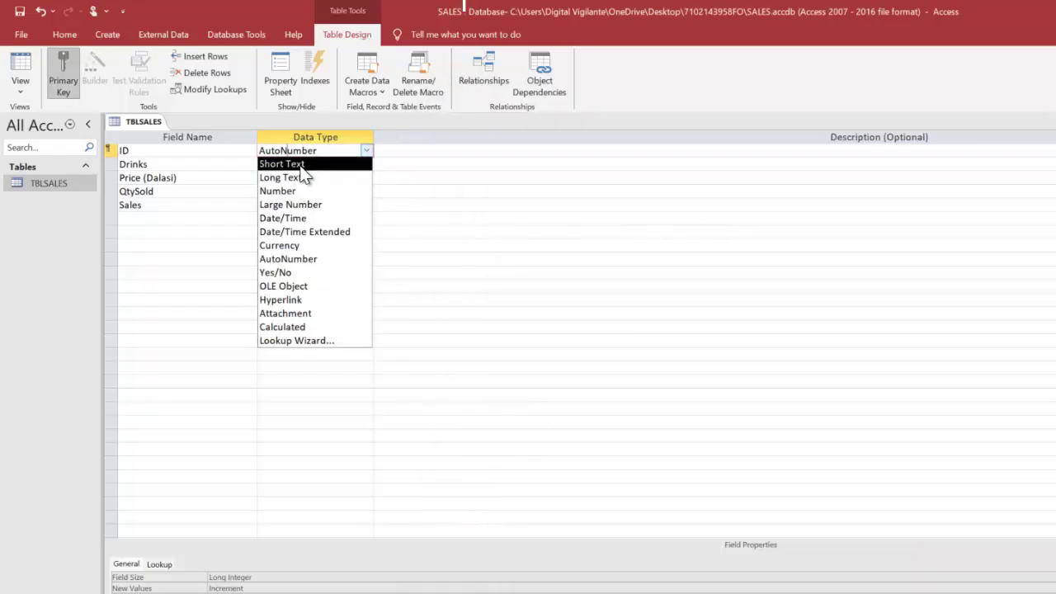
pyautogui.click(302, 164)
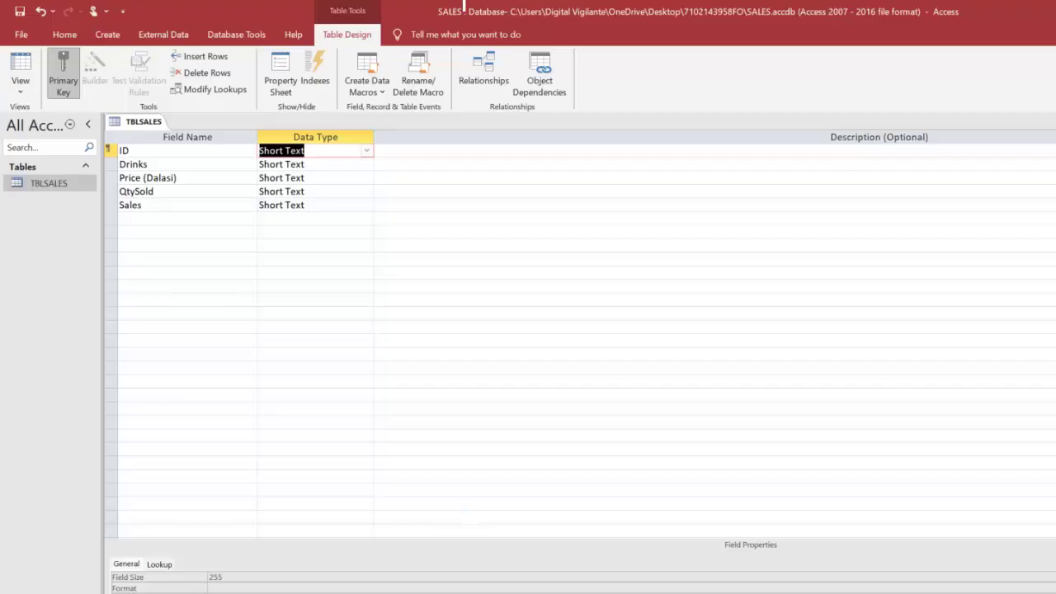
# Step: Check the price values in the exam PDF and set the Price (Dalasi) field's data type to Number
pyautogui.hotkey('alt', 'Tab')
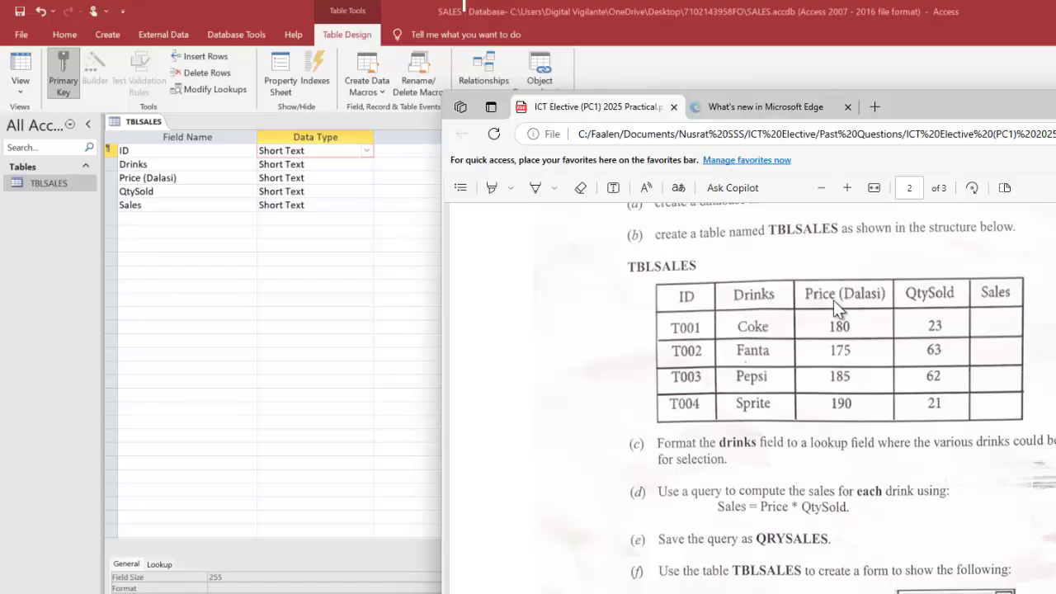
pyautogui.click(323, 163)
pyautogui.click(310, 183)
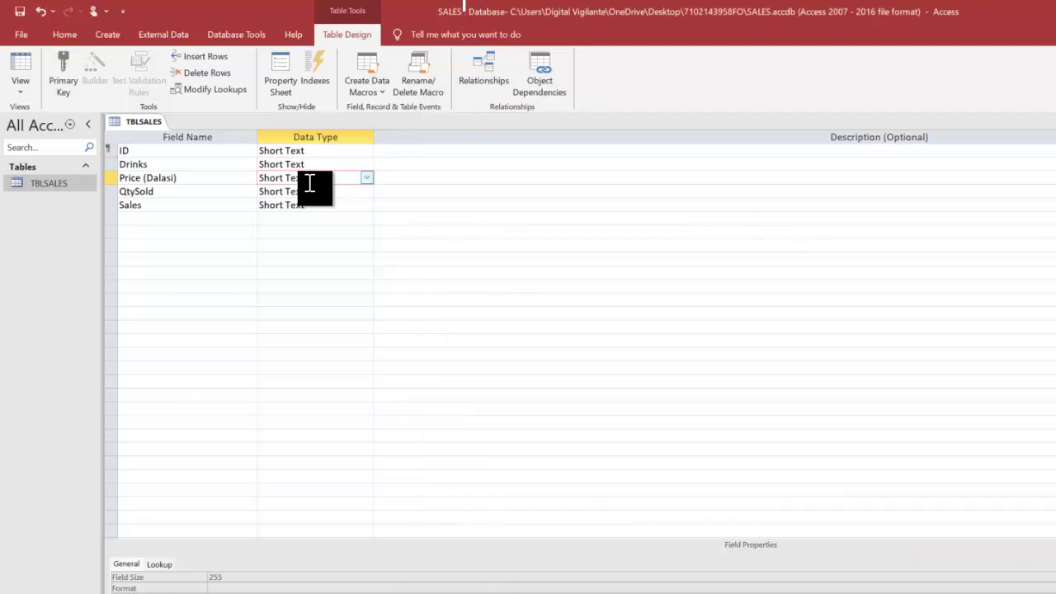
pyautogui.click(366, 178)
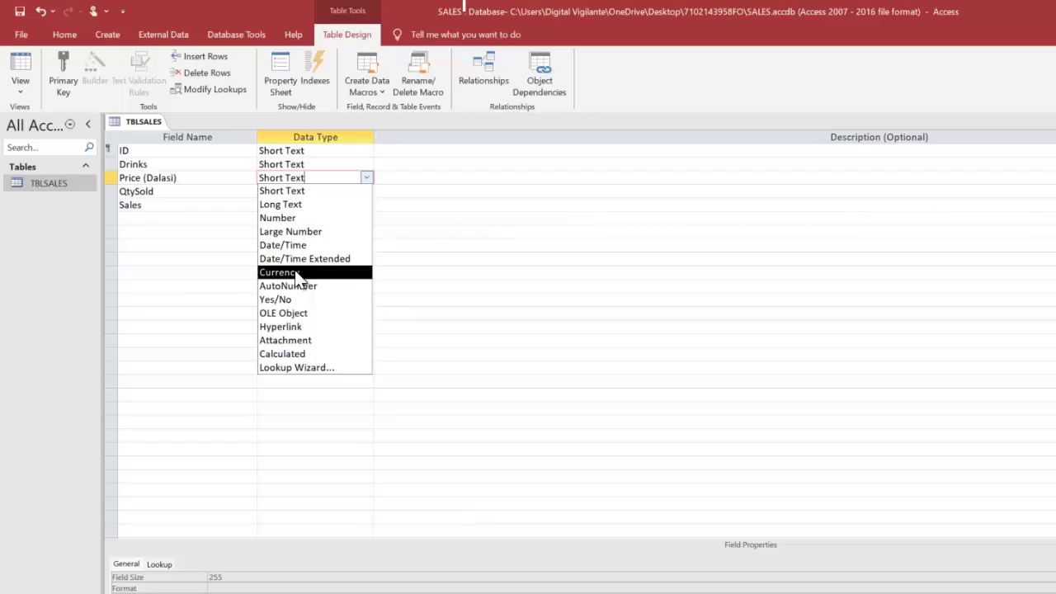
pyautogui.click(405, 180)
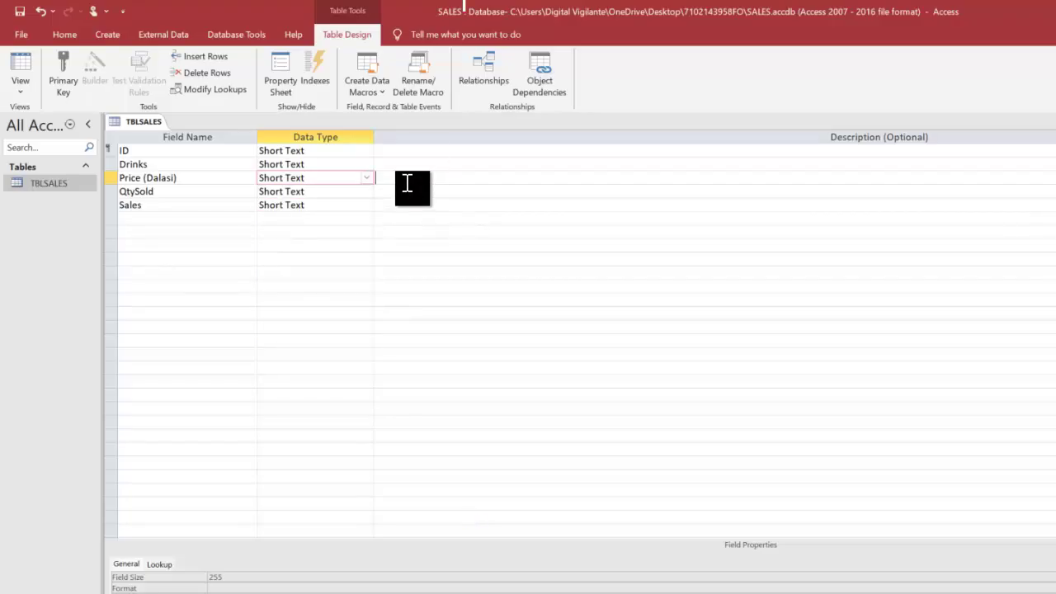
pyautogui.click(353, 177)
pyautogui.click(367, 178)
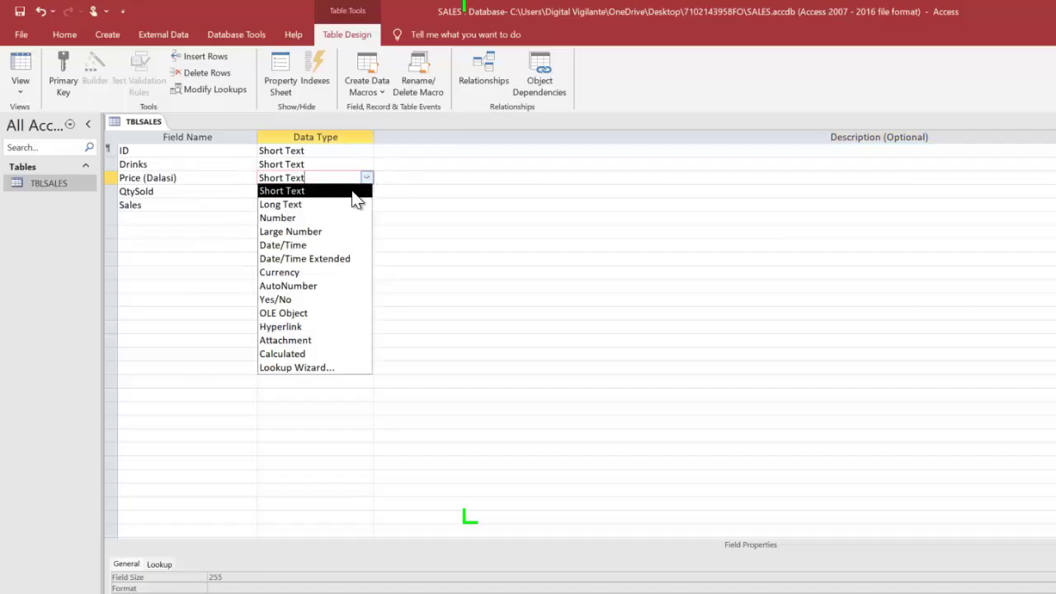
pyautogui.click(299, 219)
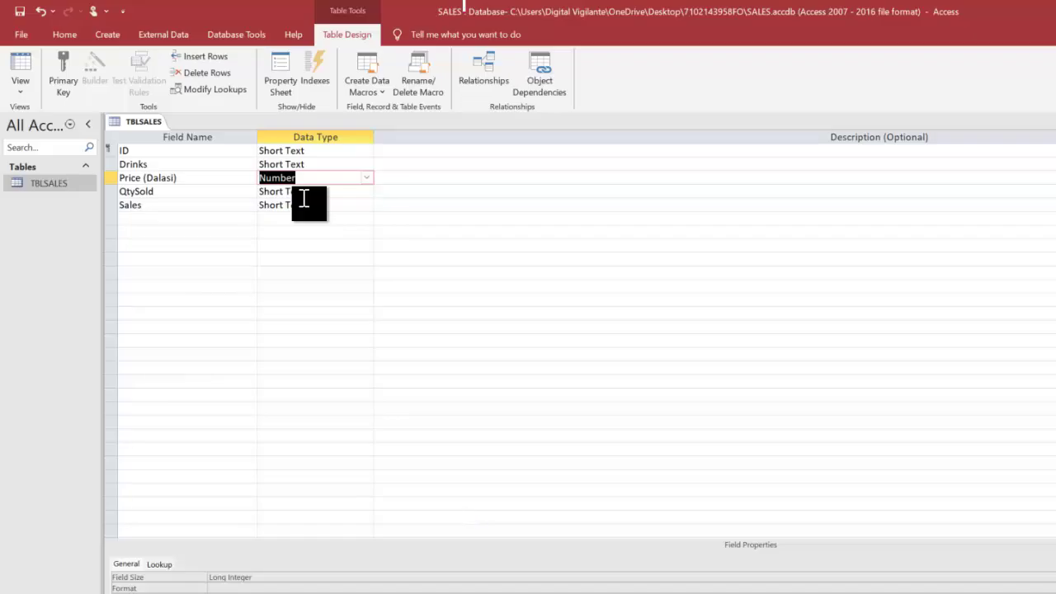
# Step: Set the data type of both the QtySold and Sales fields to Number
pyautogui.click(311, 191)
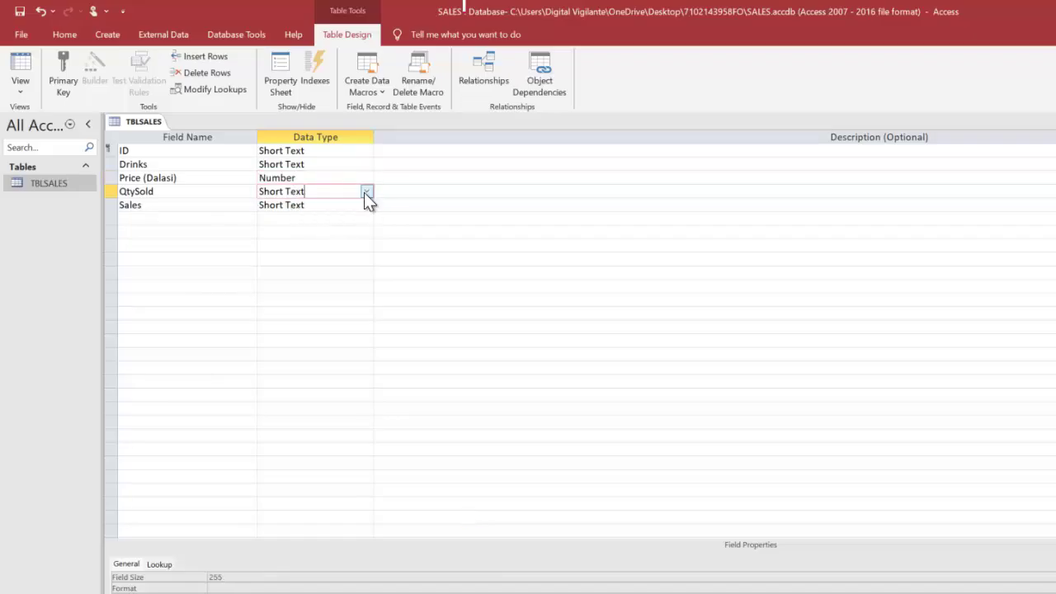
pyautogui.click(364, 191)
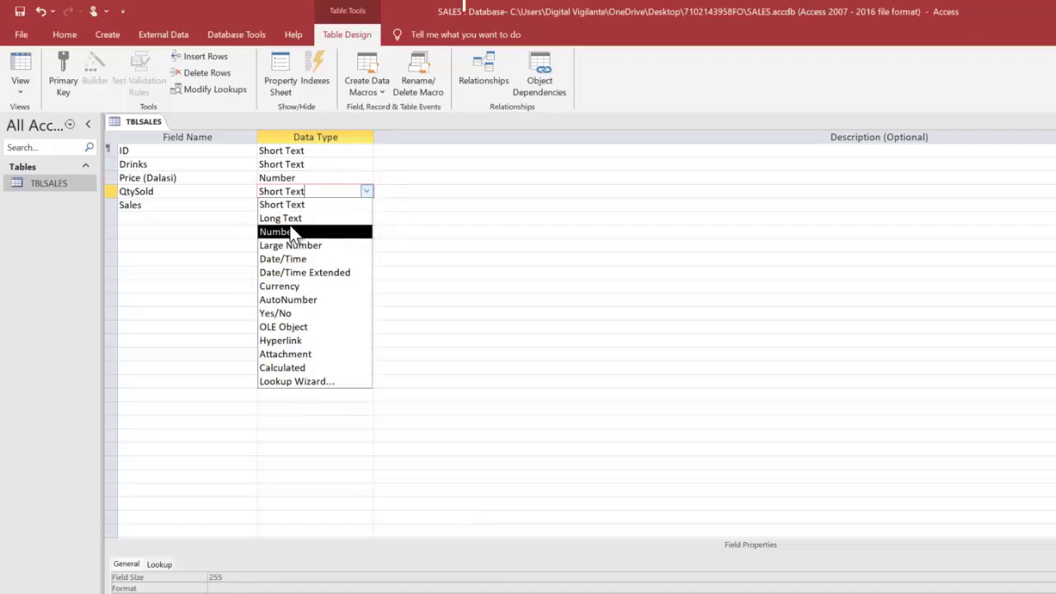
pyautogui.click(289, 229)
pyautogui.click(347, 207)
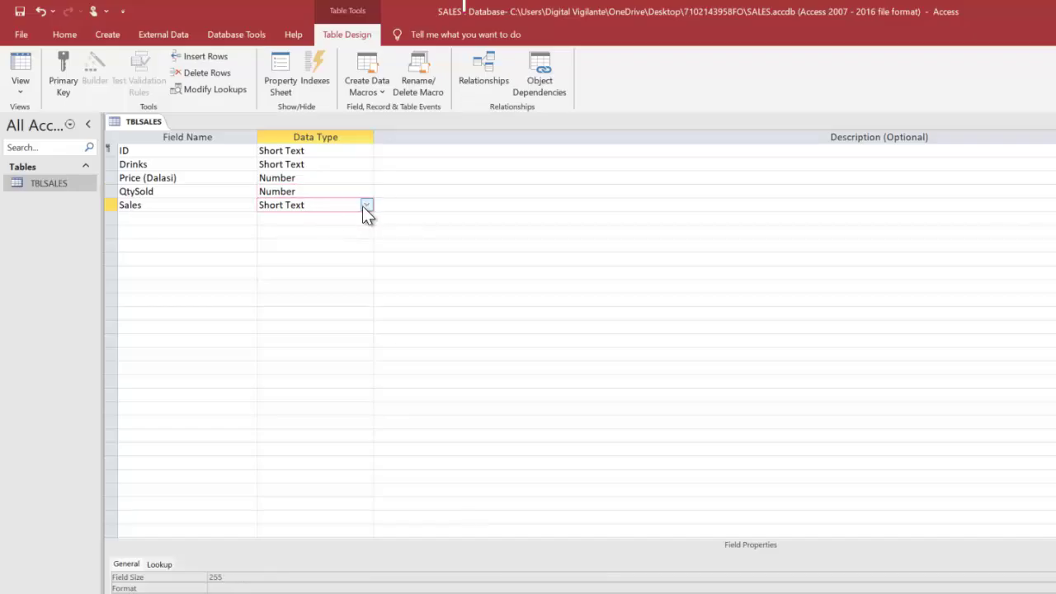
pyautogui.click(364, 205)
pyautogui.click(296, 248)
pyautogui.click(387, 206)
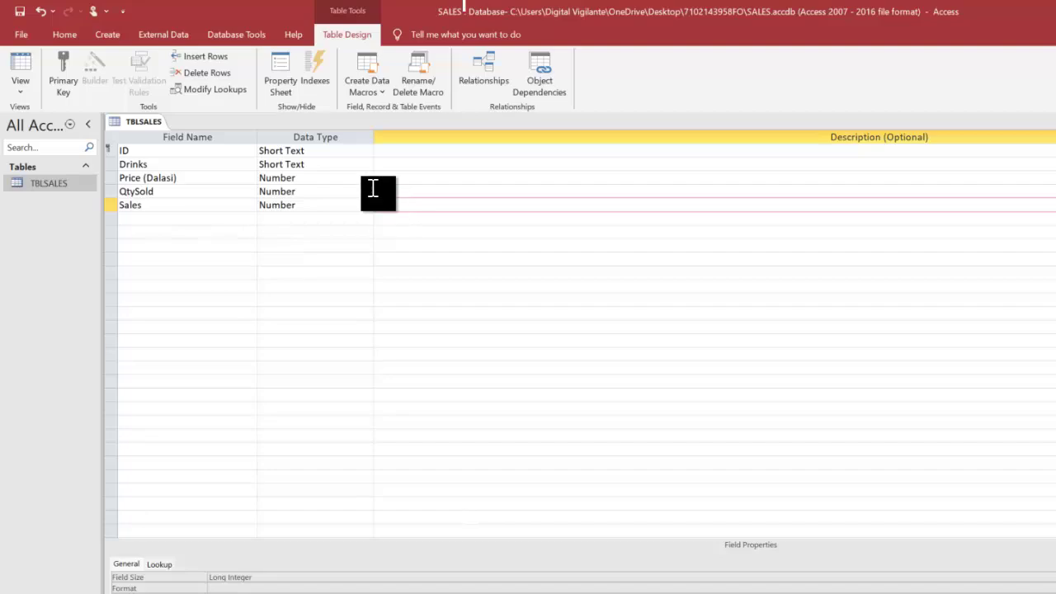
# Step: Check the lookup requirement in the exam PDF and start the Lookup Wizard for the Drinks field with self-entered values
pyautogui.click(347, 204)
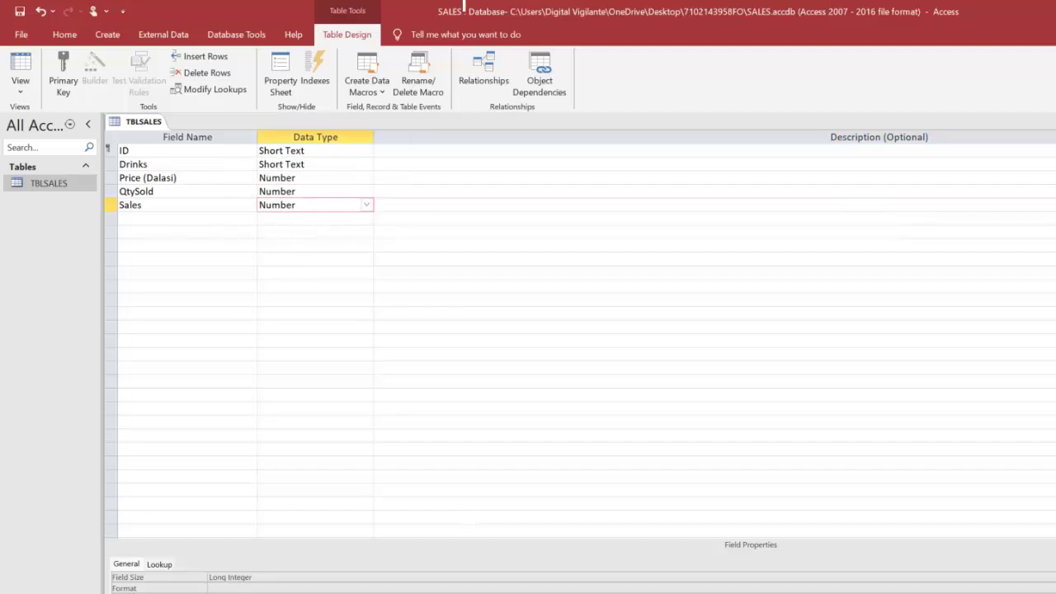
pyautogui.hotkey('alt', 'Tab')
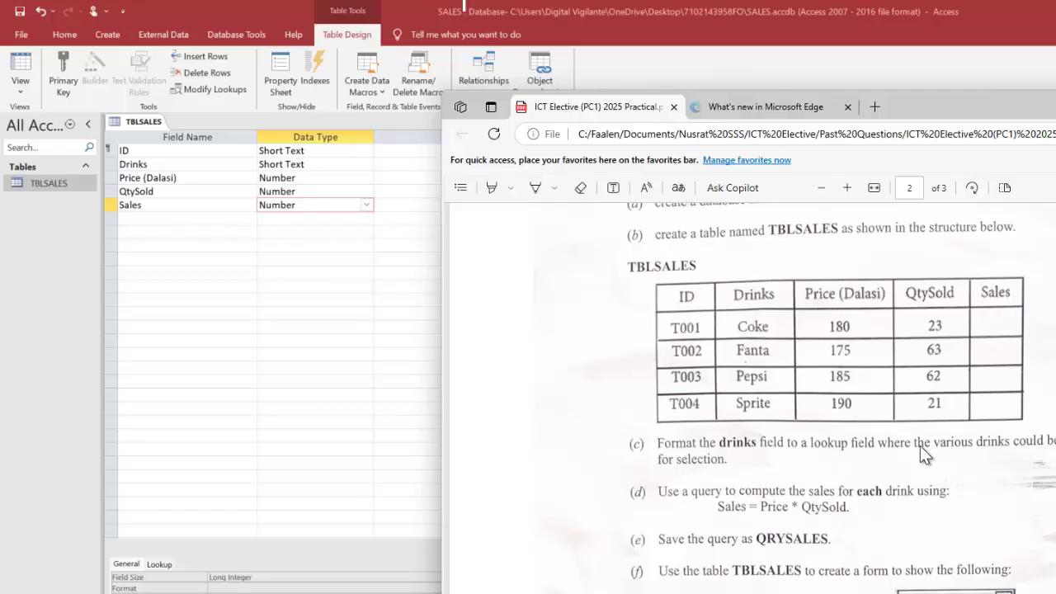
pyautogui.click(300, 180)
pyautogui.click(301, 177)
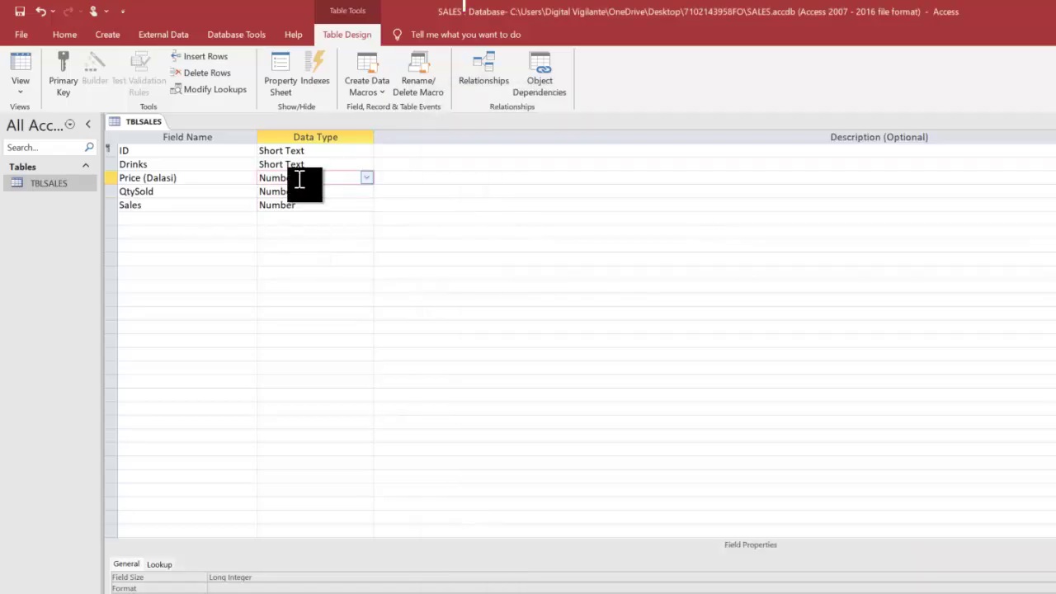
pyautogui.click(332, 165)
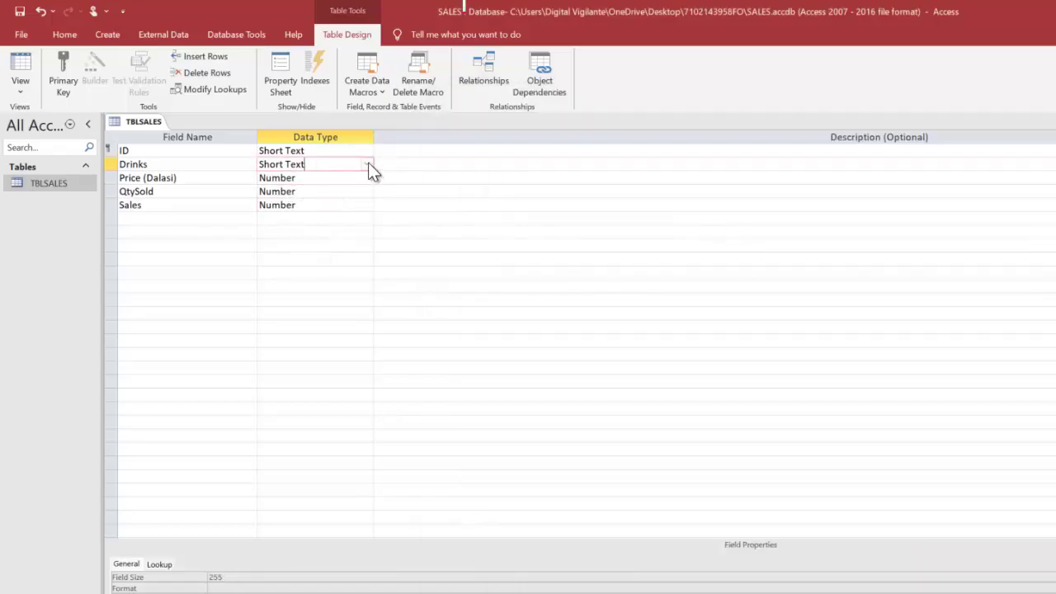
pyautogui.click(367, 165)
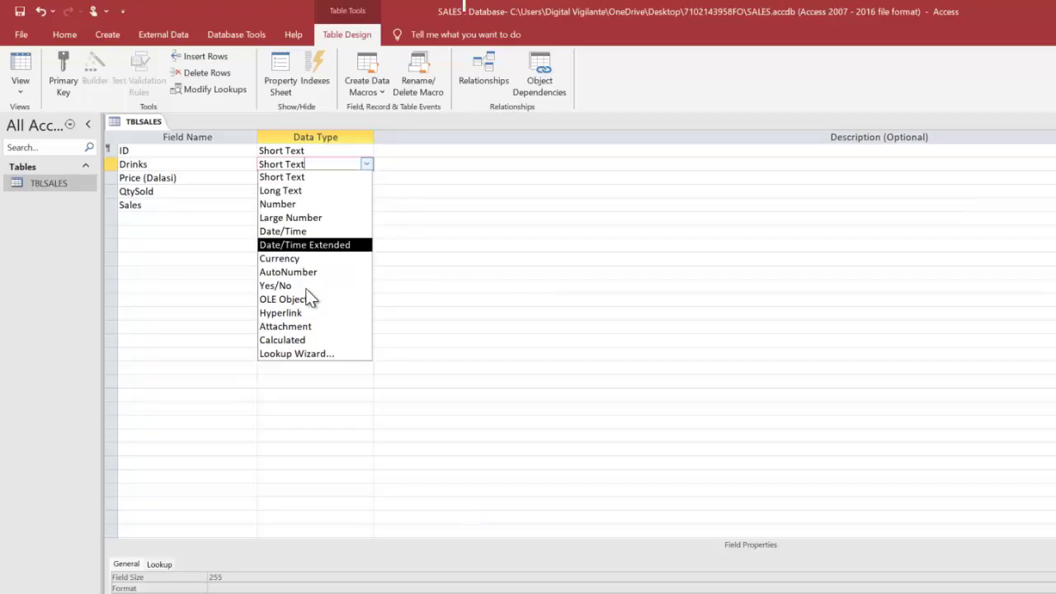
pyautogui.click(294, 353)
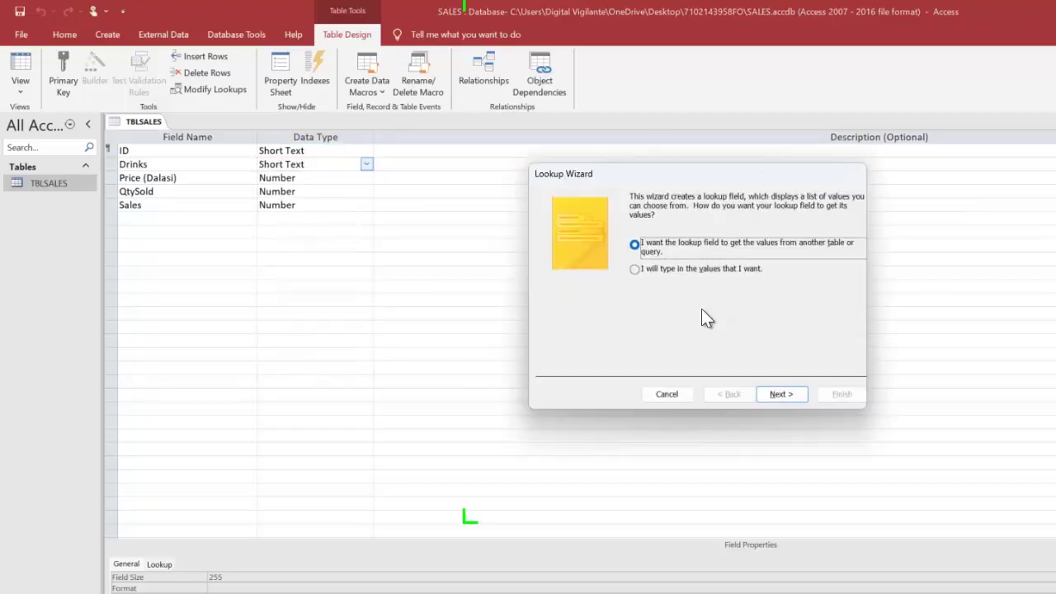
pyautogui.click(633, 270)
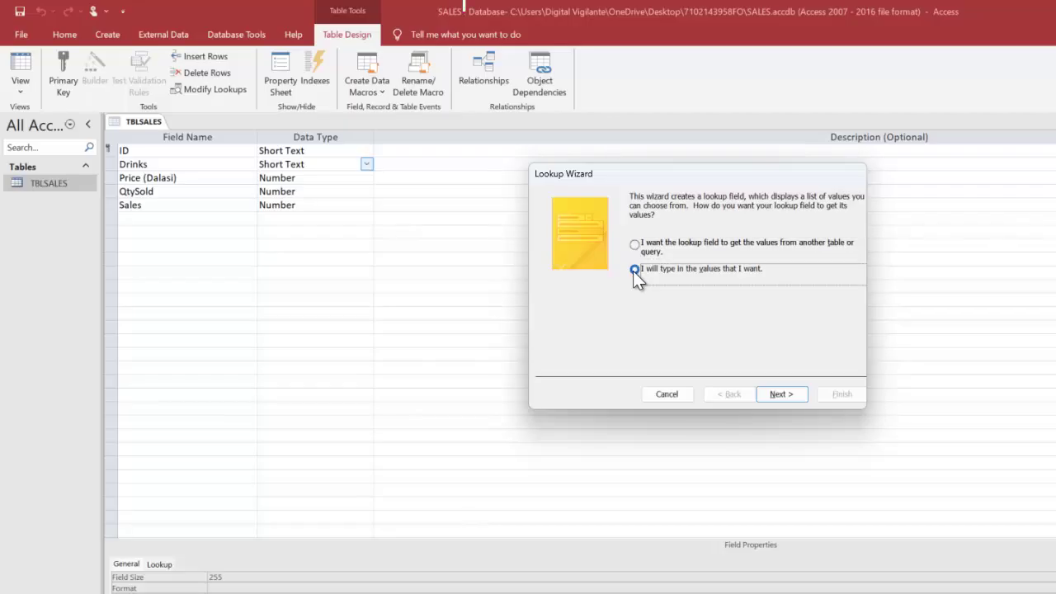
pyautogui.click(780, 393)
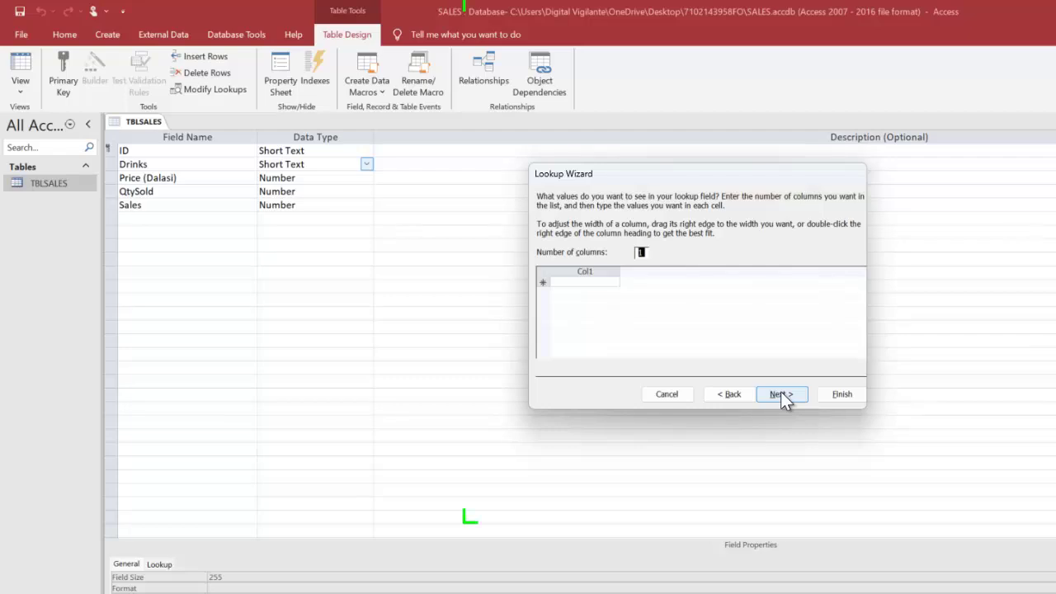
# Step: Enter Coke, Fanta, Pepsi and Sprite as the Drinks lookup values in a single column and finish the wizard
pyautogui.click(586, 281)
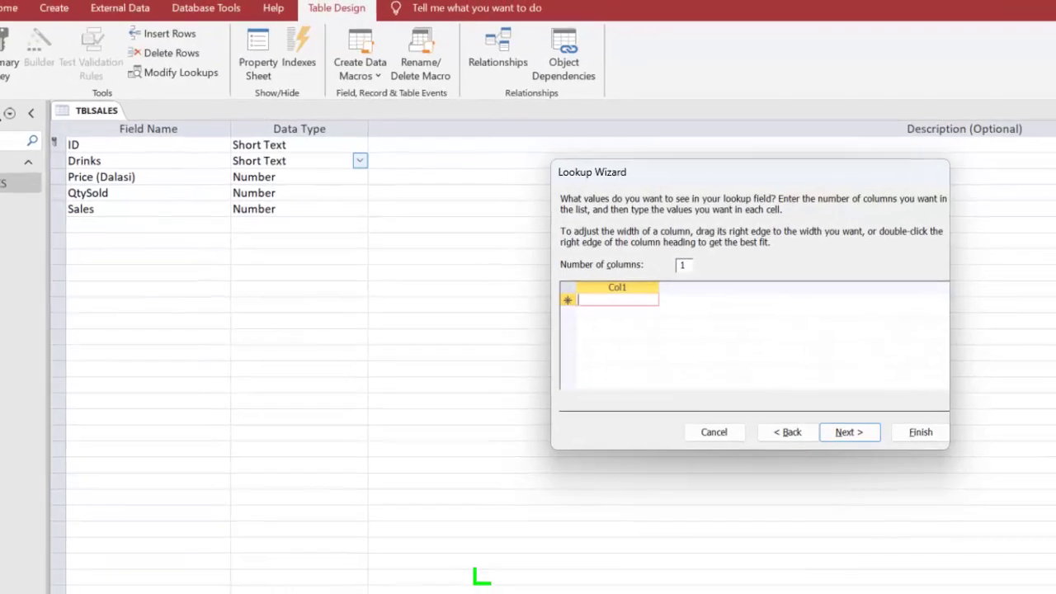
pyautogui.hotkey('alt', 'Tab')
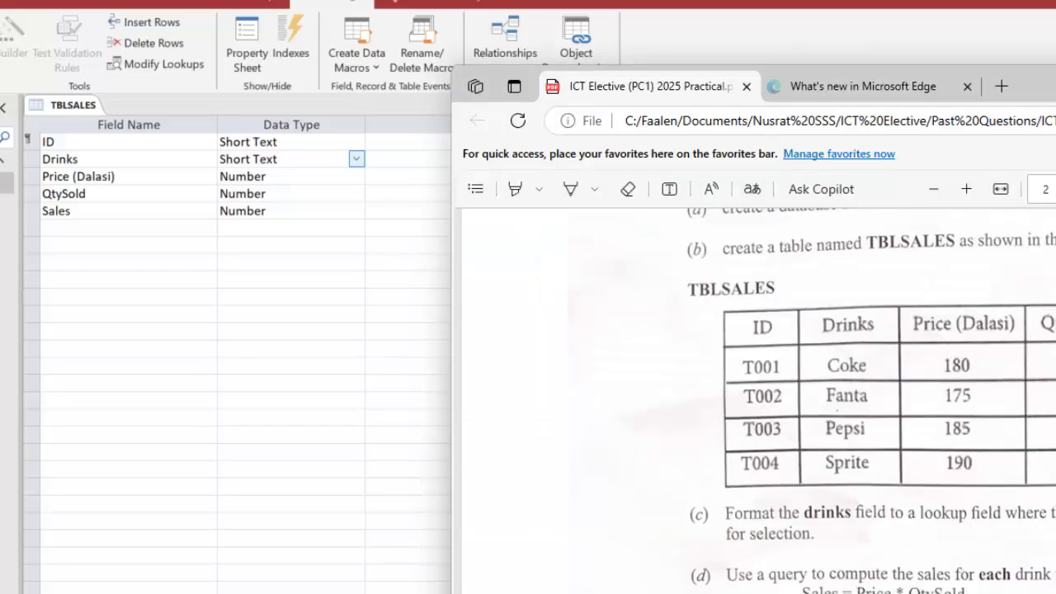
pyautogui.hotkey('alt', 'Tab')
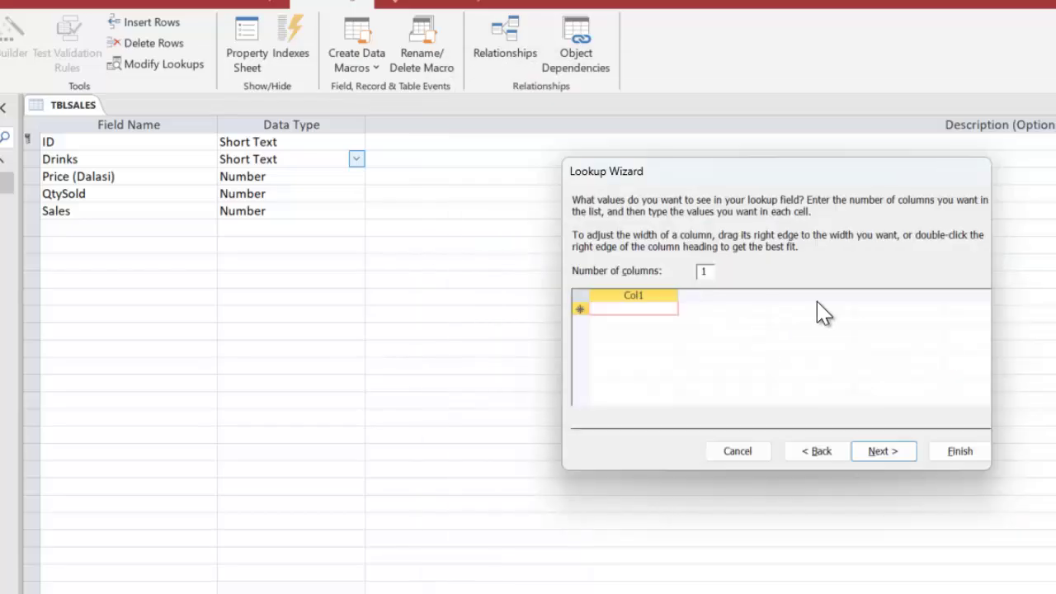
pyautogui.write('Co')
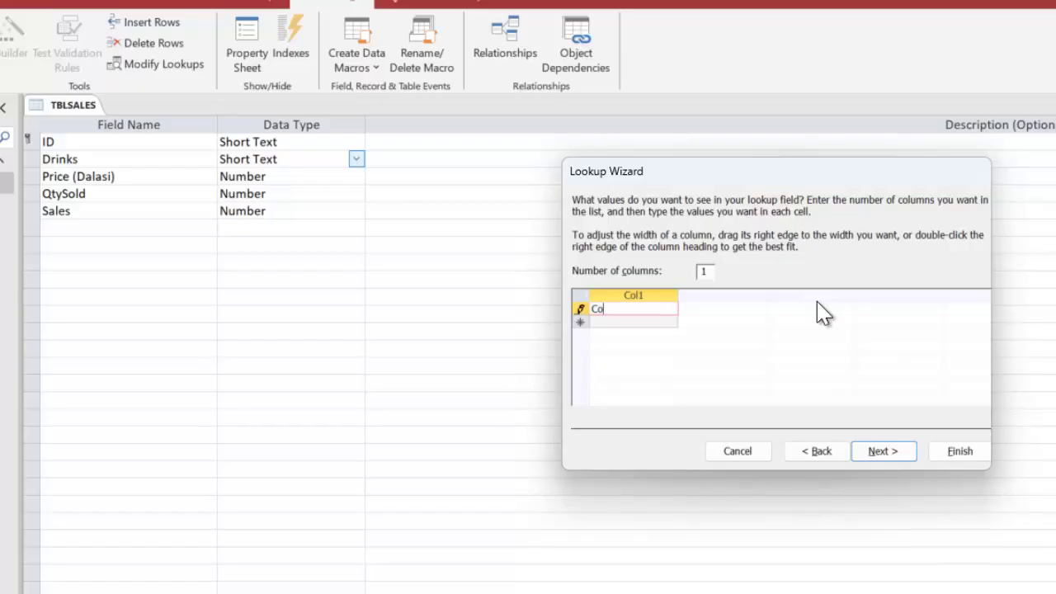
pyautogui.write('ke')
pyautogui.press('Return')
pyautogui.write('Fanta')
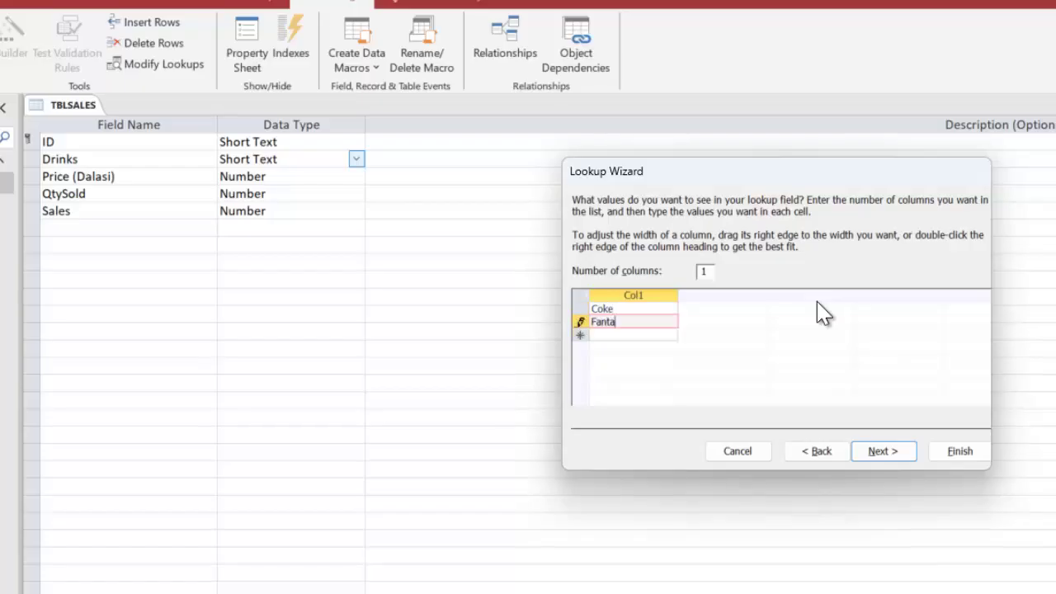
pyautogui.press('Return')
pyautogui.write('Pepsi')
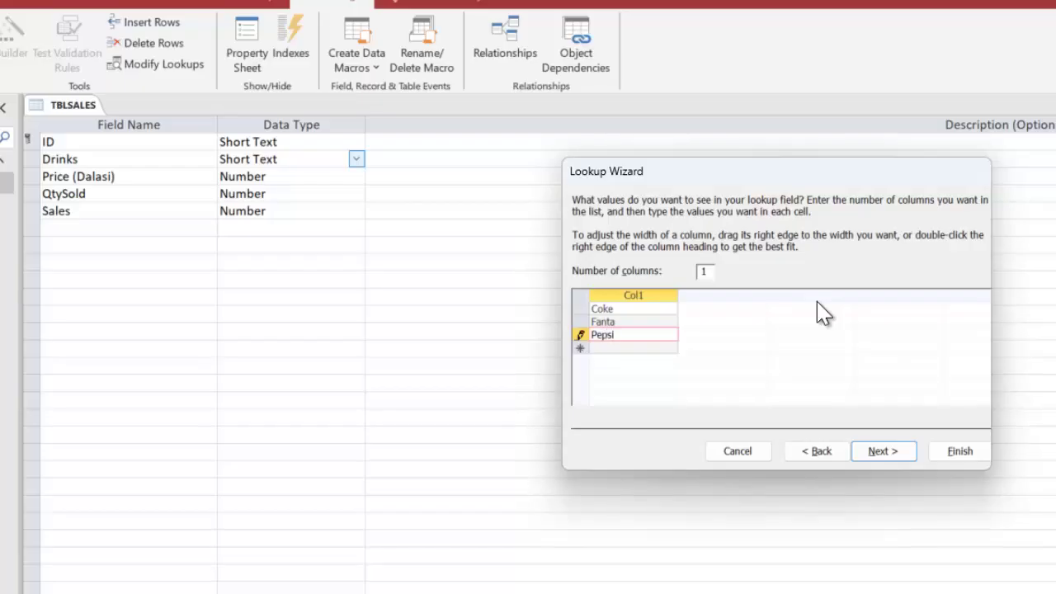
pyautogui.press('Return')
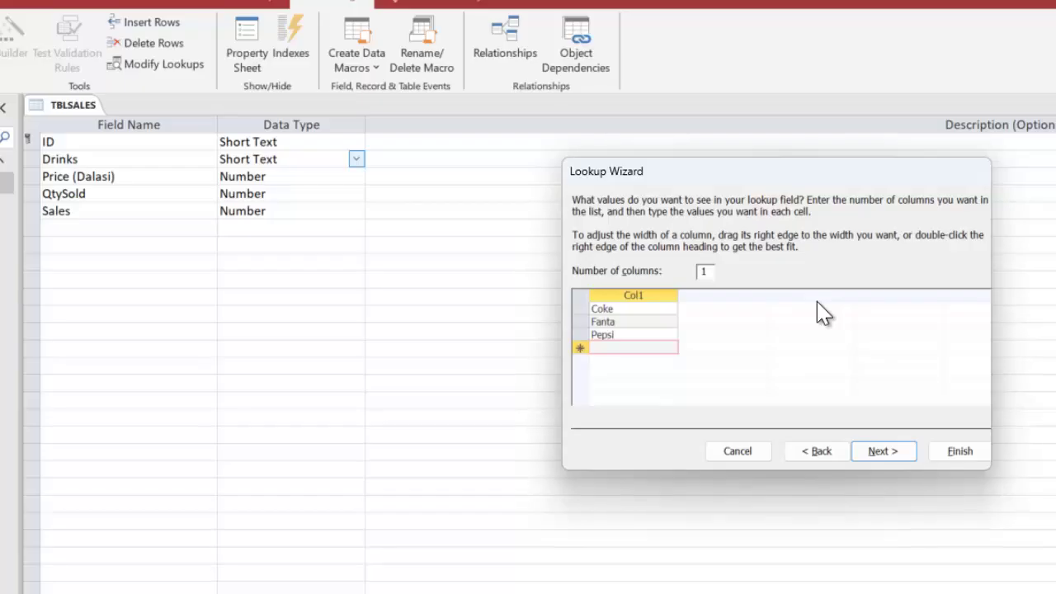
pyautogui.write('Sprite')
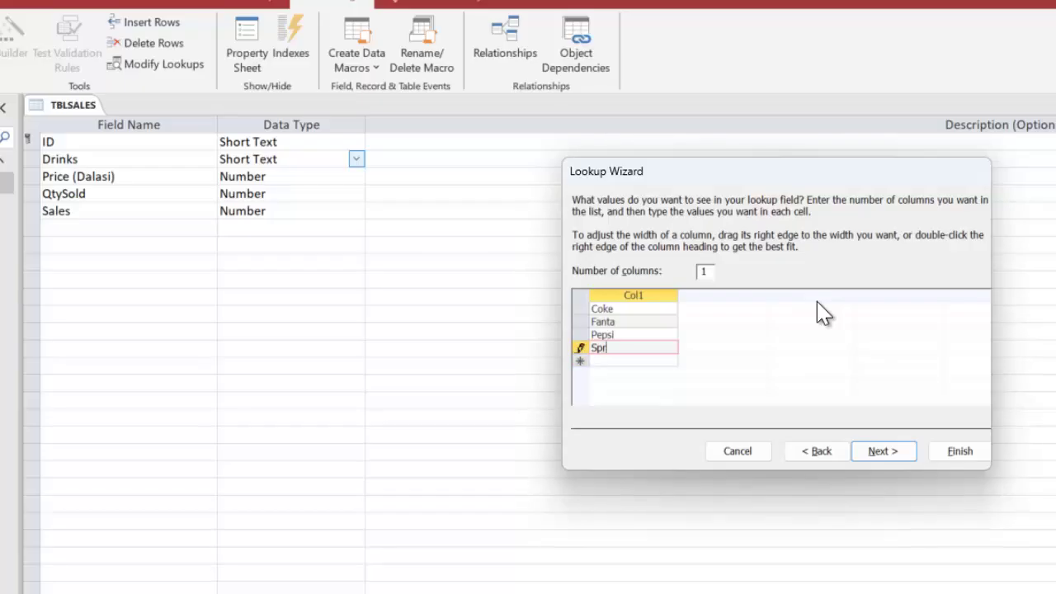
pyautogui.click(961, 454)
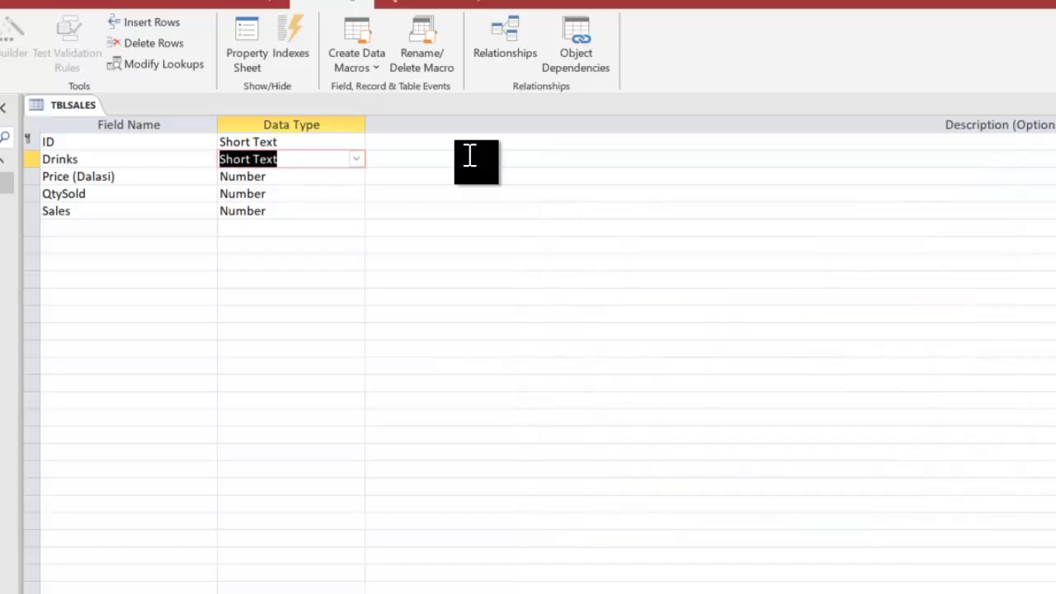
# Step: Save the TBLSALES table and display it in Datasheet View
pyautogui.click(398, 157)
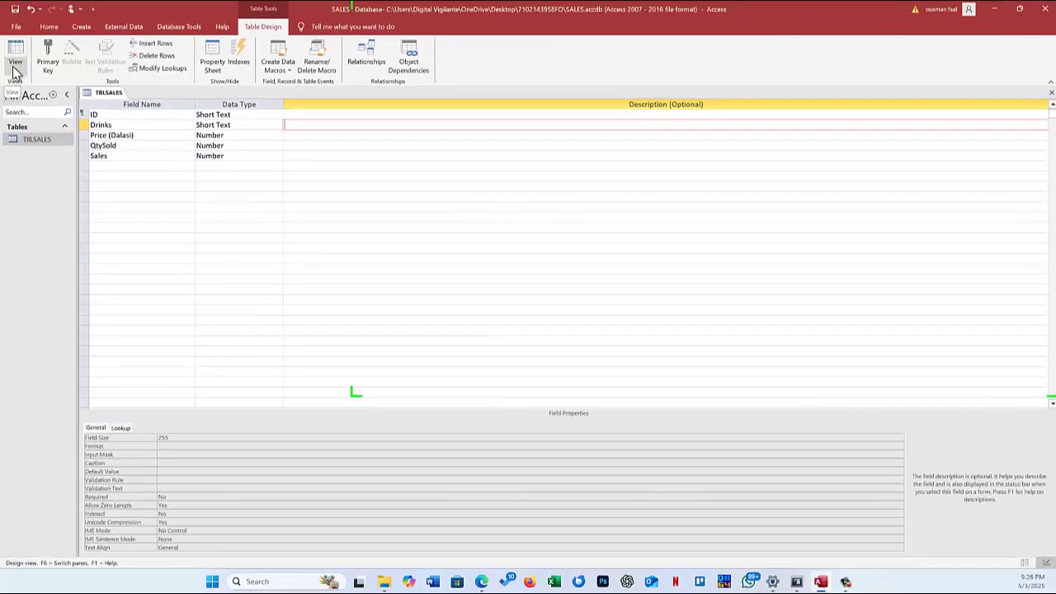
pyautogui.click(12, 72)
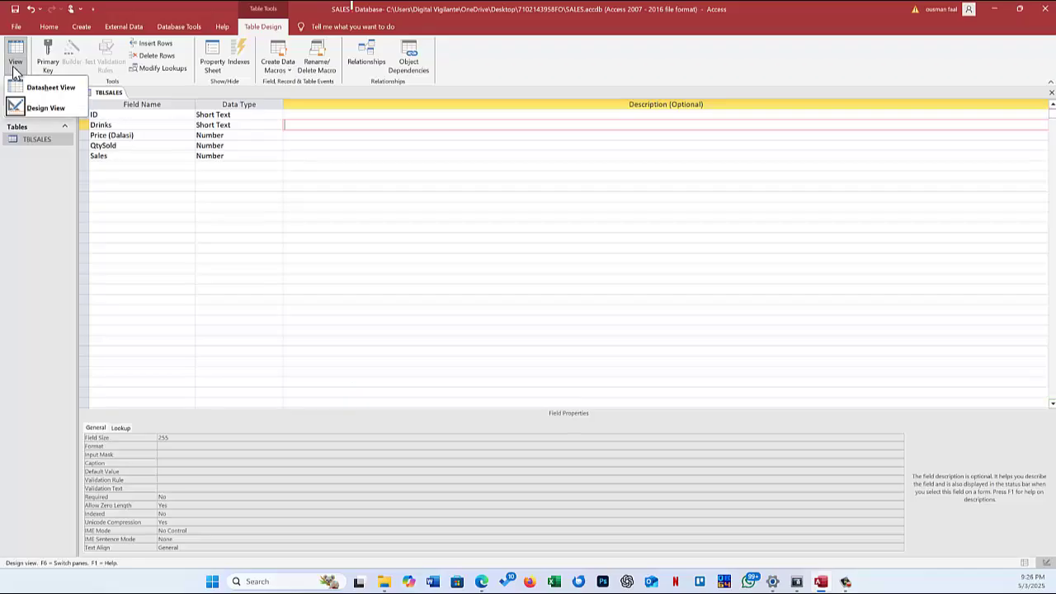
pyautogui.click(47, 96)
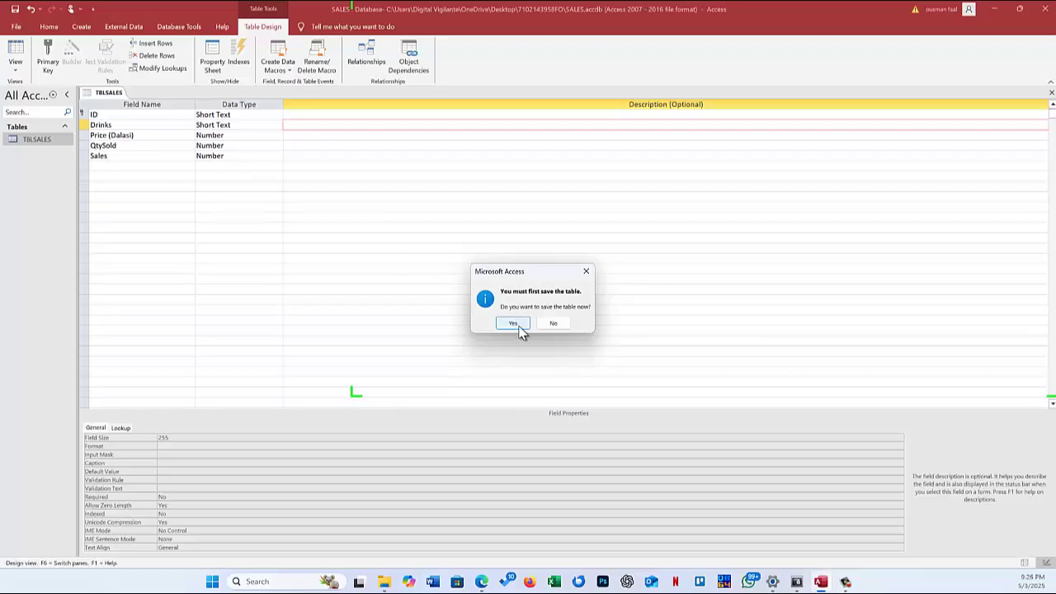
pyautogui.click(519, 326)
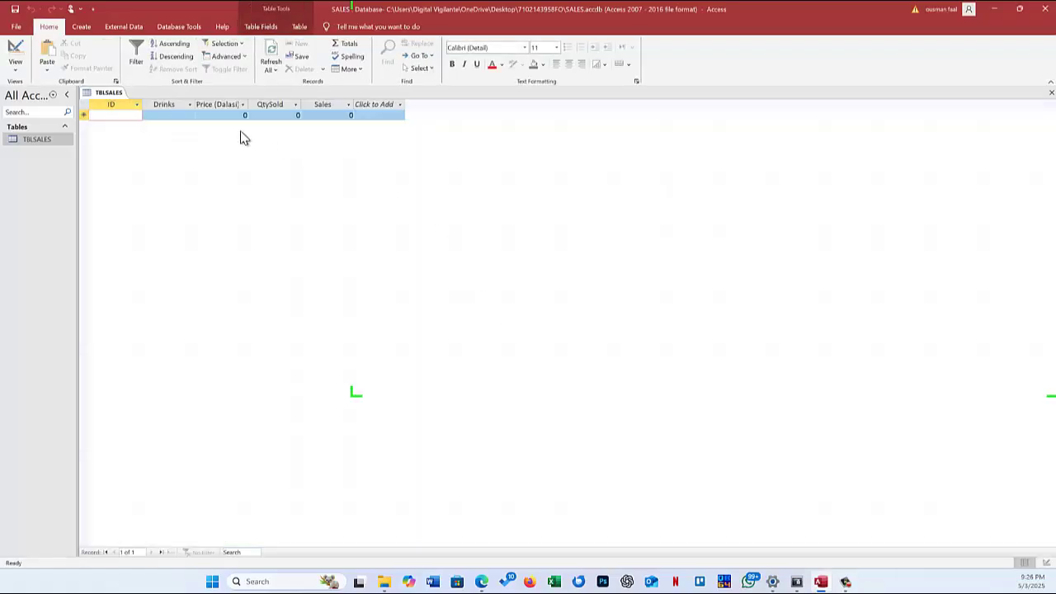
# Step: Examine the Drinks field's lookup choices and the other cells of the blank TBLSALES record, and consult the exam PDF's sample records
pyautogui.click(170, 115)
pyautogui.click(199, 116)
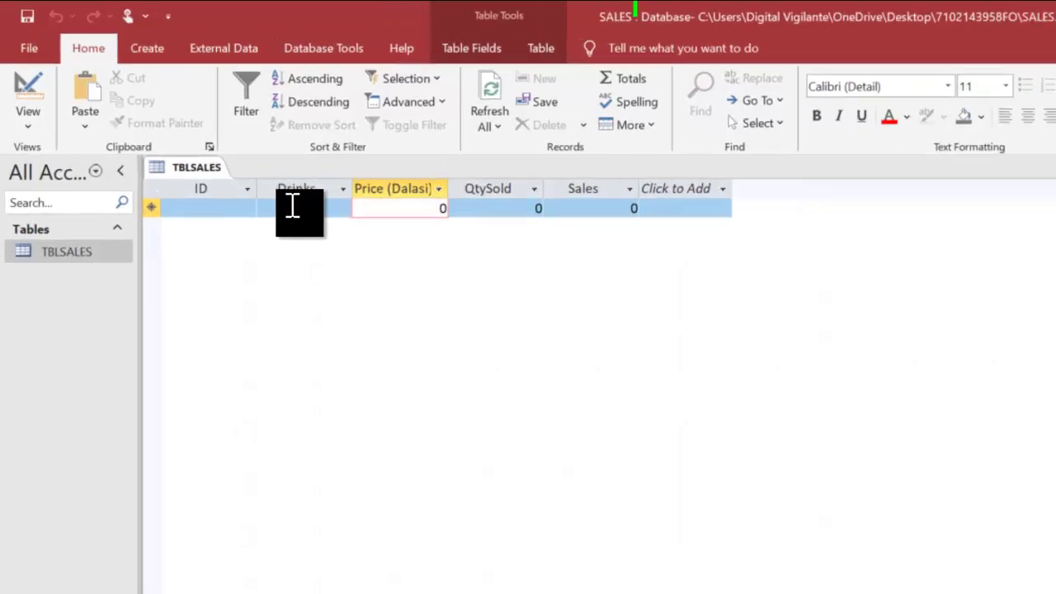
pyautogui.click(158, 114)
pyautogui.click(189, 208)
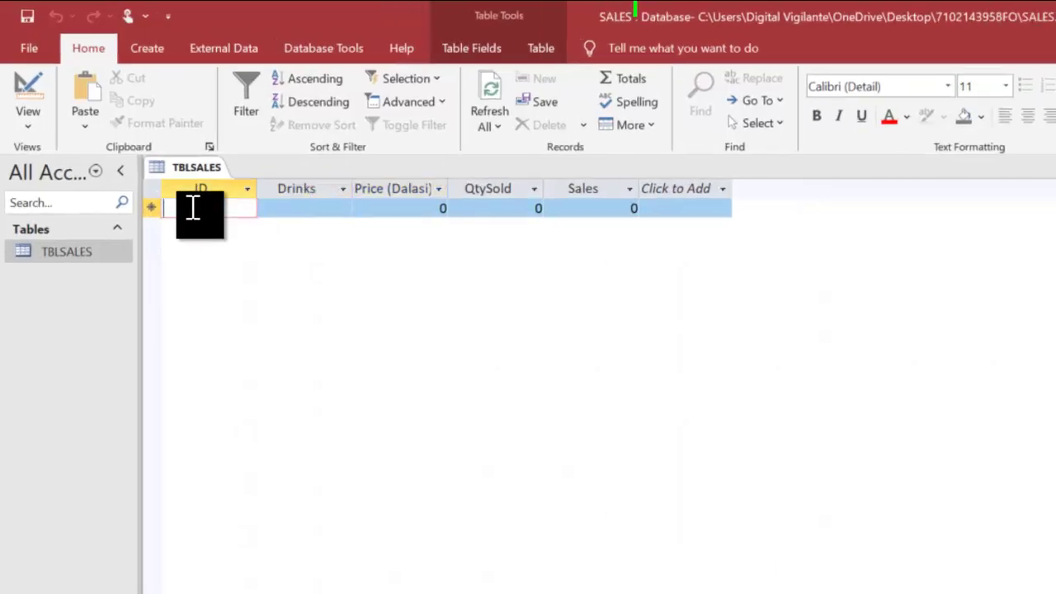
pyautogui.click(332, 214)
pyautogui.click(343, 208)
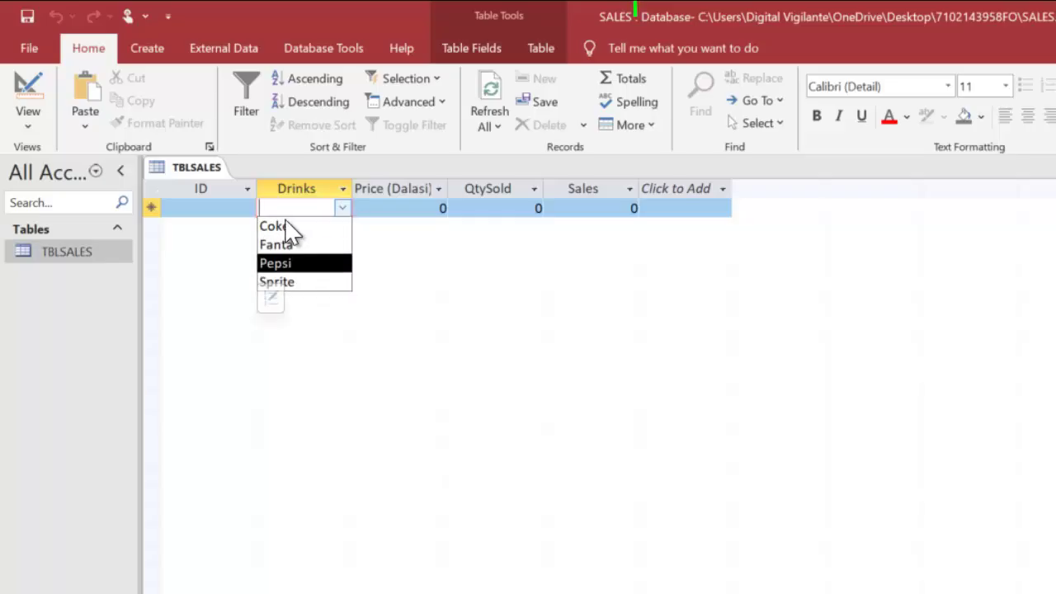
pyautogui.click(391, 208)
pyautogui.click(478, 208)
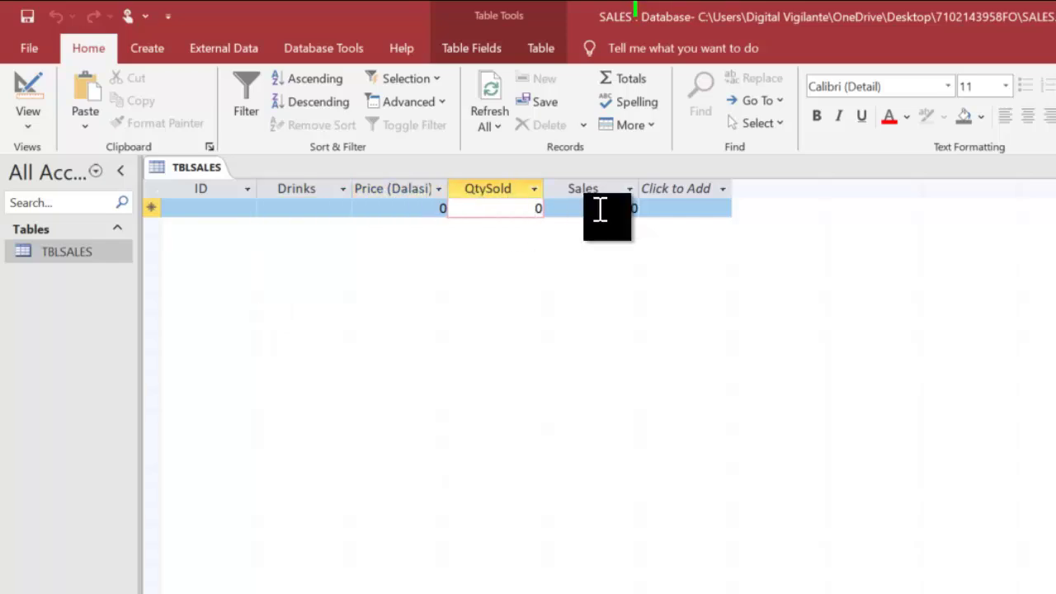
pyautogui.click(595, 208)
pyautogui.click(408, 208)
pyautogui.click(503, 207)
pyautogui.click(575, 208)
pyautogui.hotkey('shift', 'Tab')
pyautogui.click(407, 208)
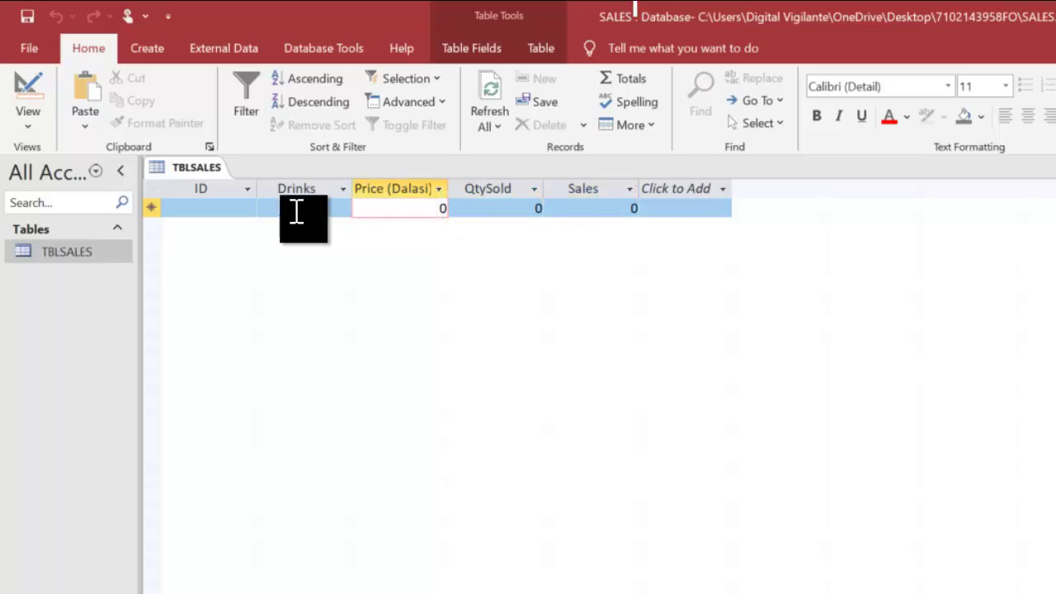
pyautogui.click(239, 210)
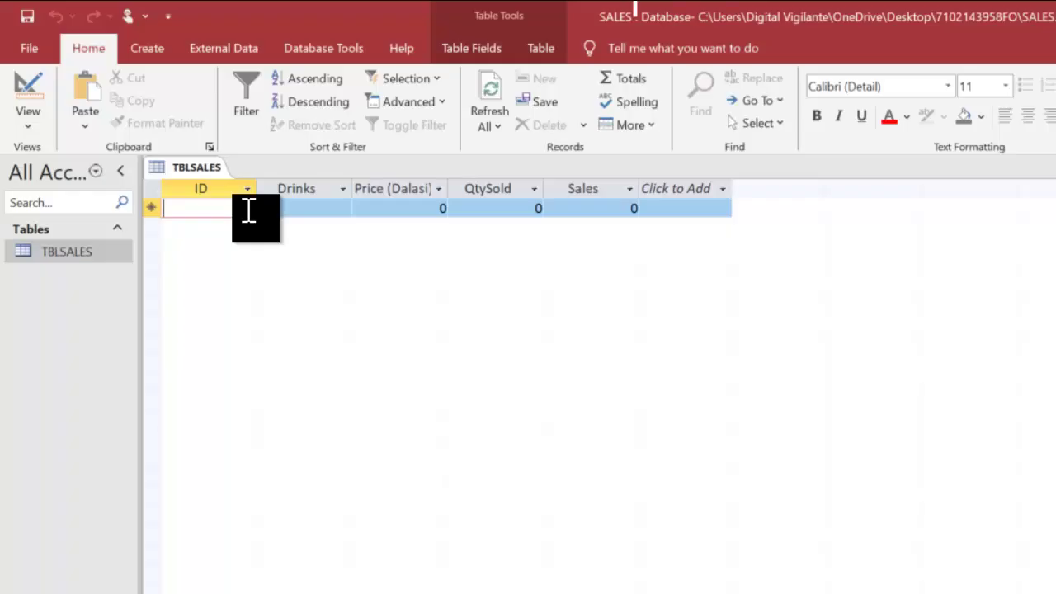
pyautogui.hotkey('alt', 'Tab')
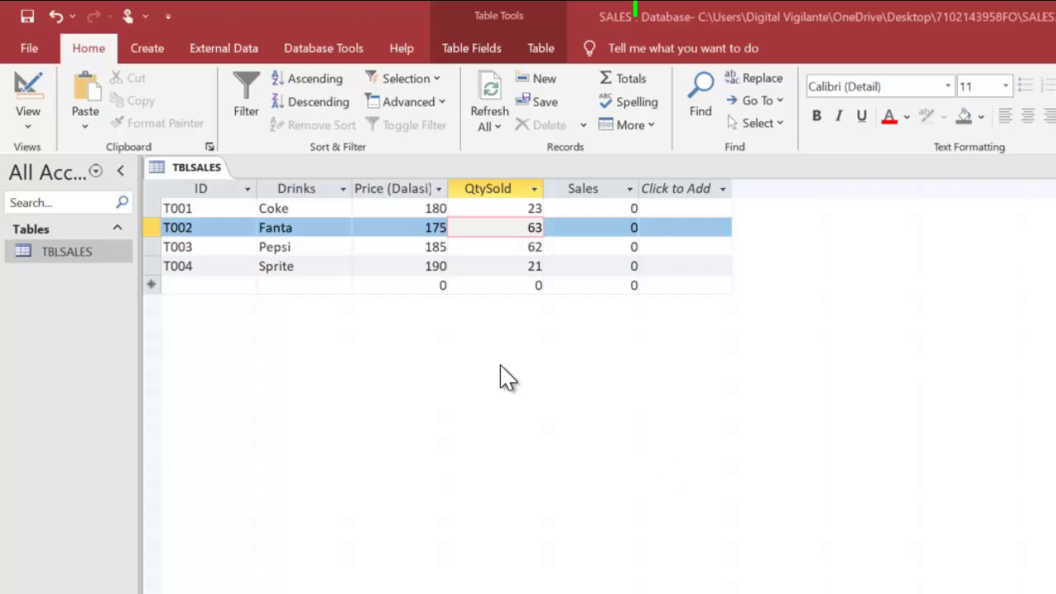
# Step: Check the Fanta record's cells against the exam PDF's sample table and read the PDF's query requirements
pyautogui.click(365, 228)
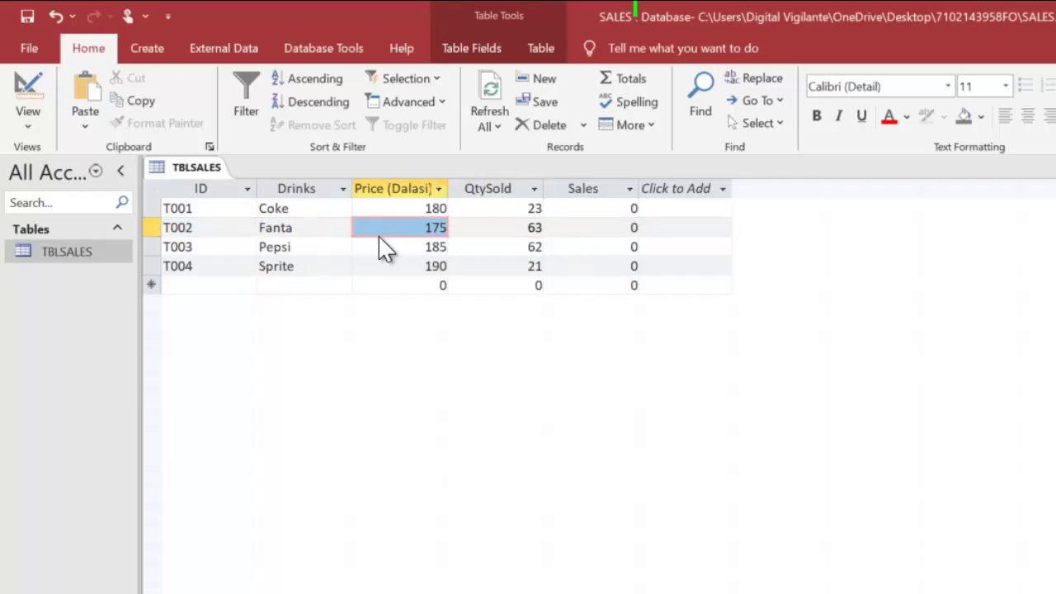
pyautogui.click(504, 233)
pyautogui.press('Delete')
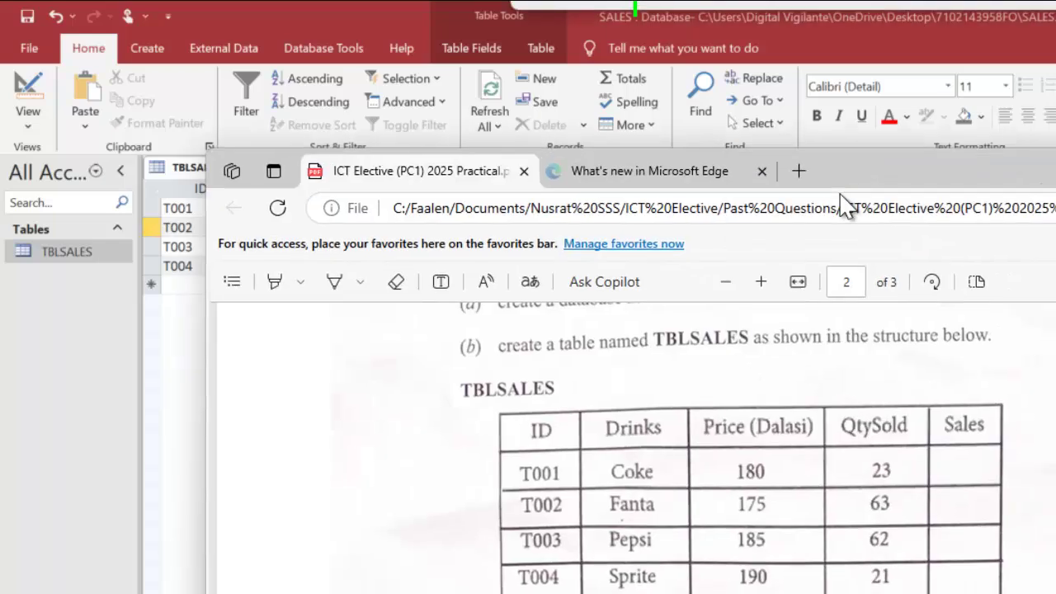
pyautogui.hotkey('alt', 'Tab')
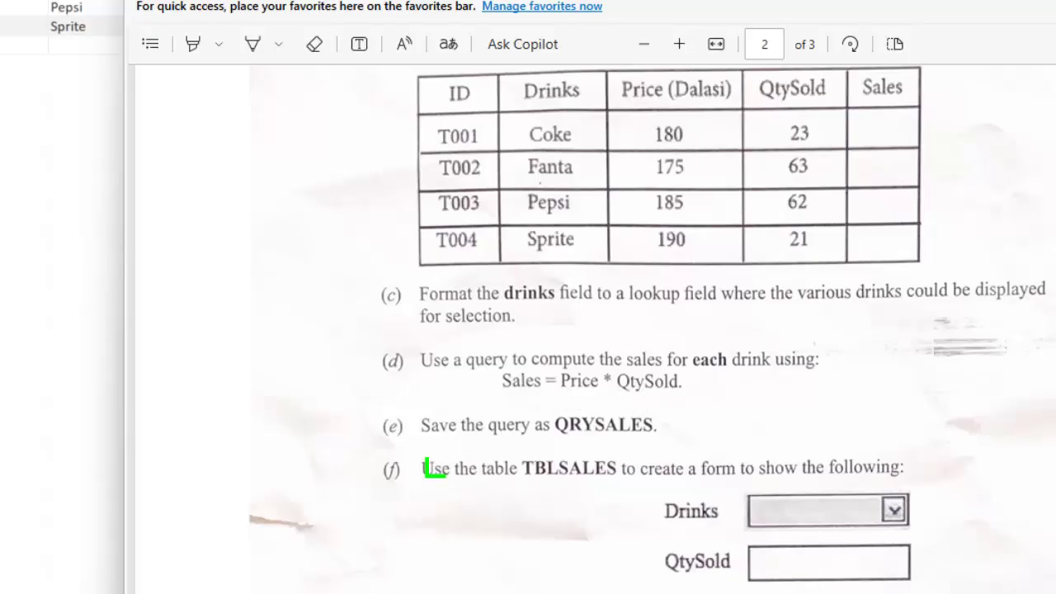
pyautogui.hotkey('alt', 'Tab')
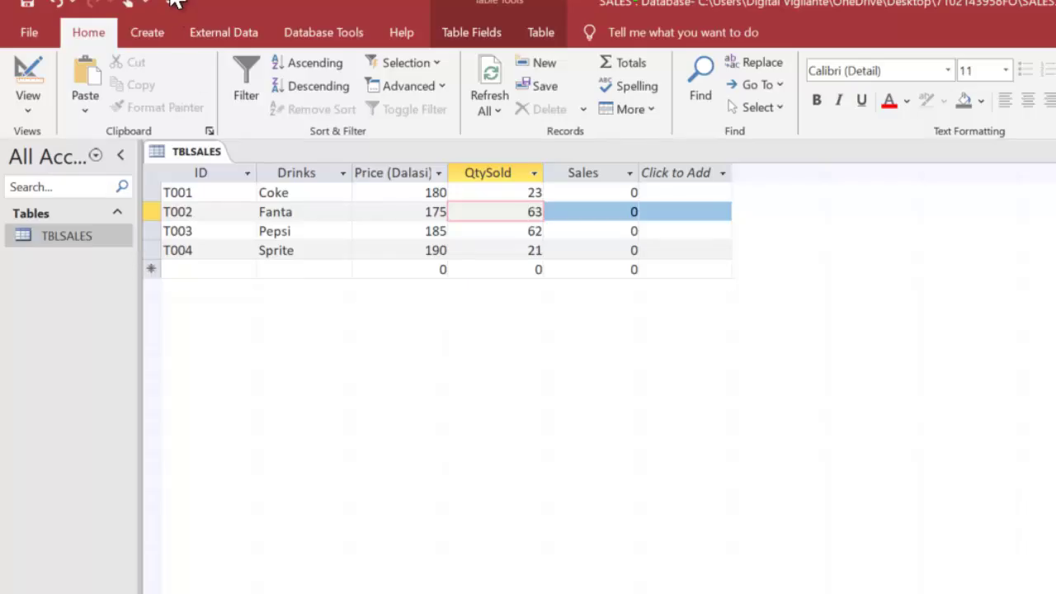
# Step: Start a Simple Query Wizard query on TBLSALES with the ID, Drinks, Price (Dalasi) and QtySold fields, leaving out Sales
pyautogui.click(153, 34)
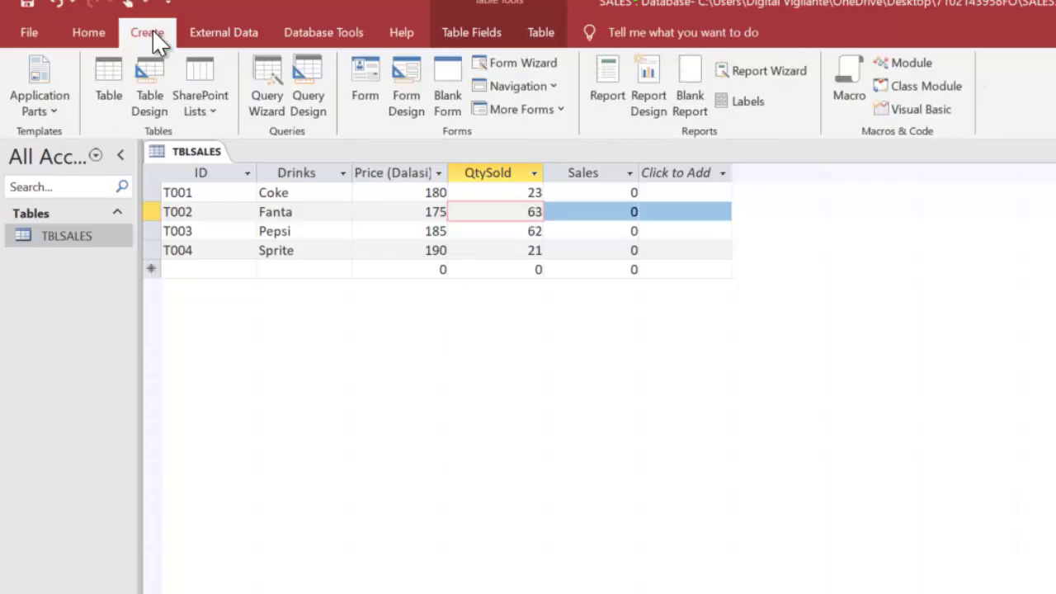
pyautogui.click(268, 87)
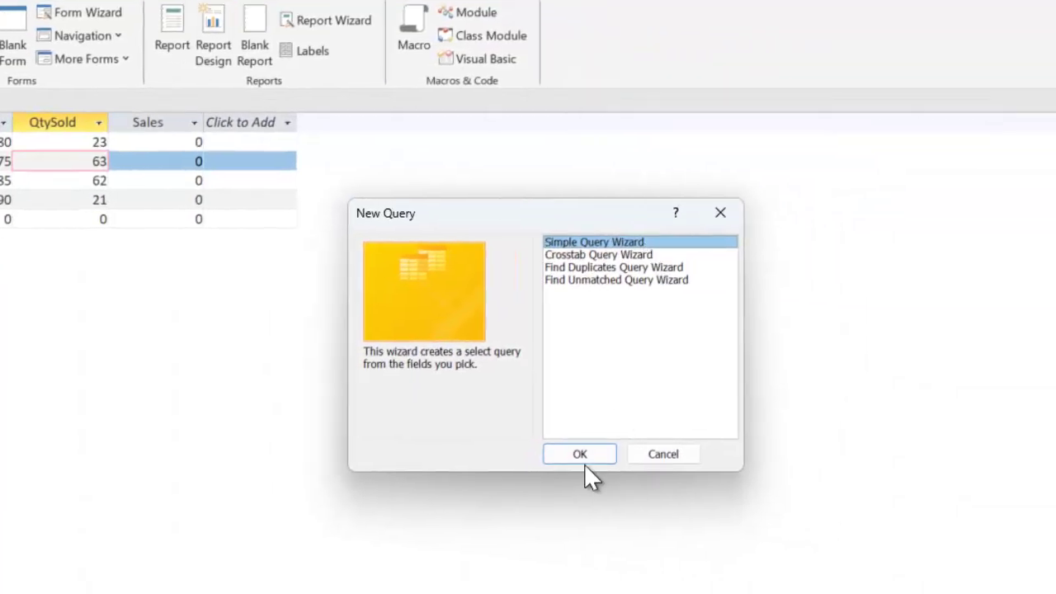
pyautogui.click(580, 454)
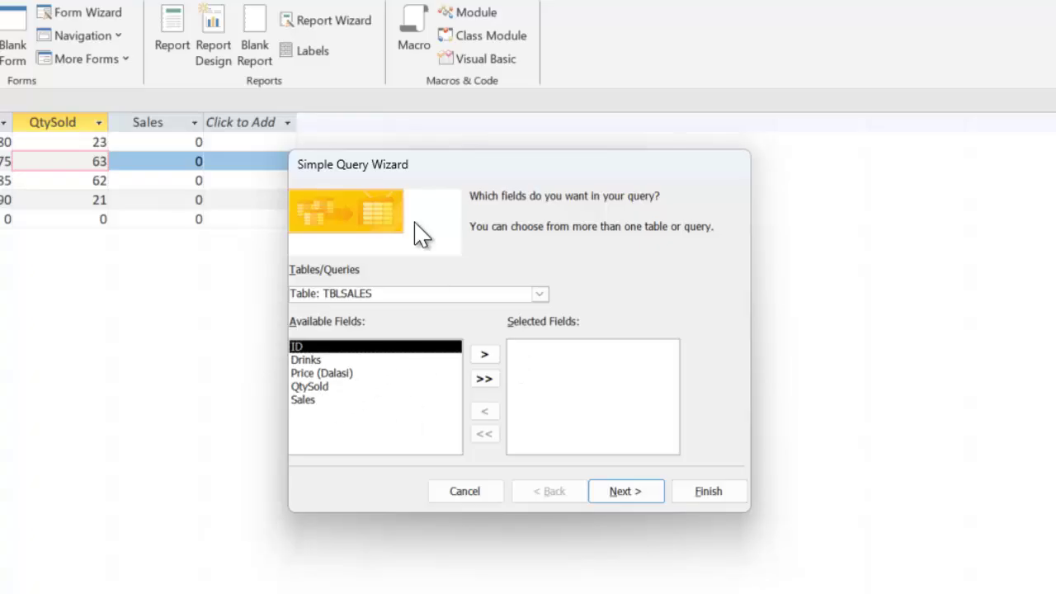
pyautogui.moveTo(441, 180); pyautogui.dragTo(401, 191)
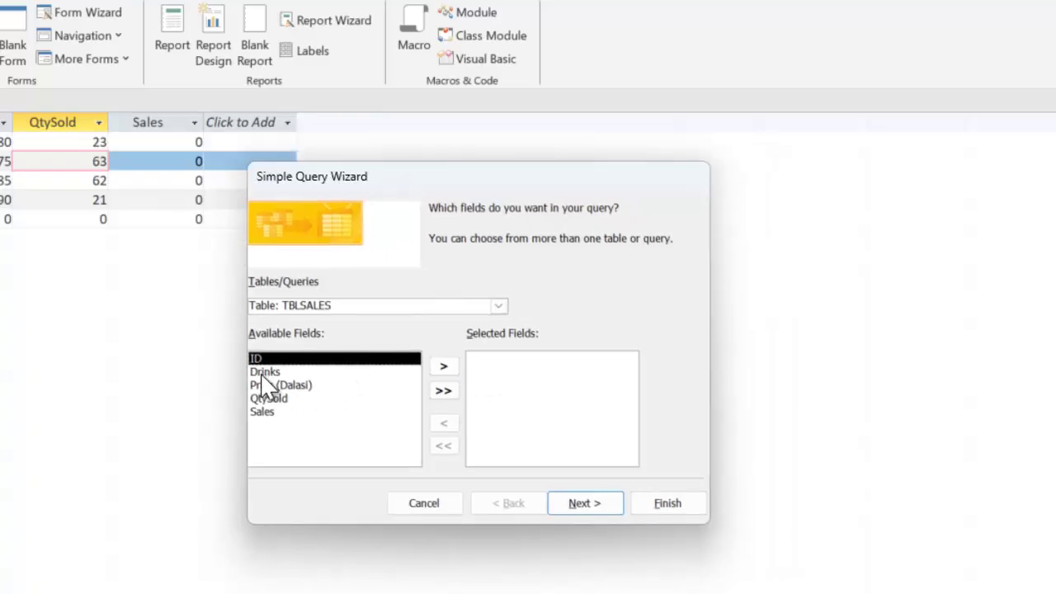
pyautogui.click(442, 389)
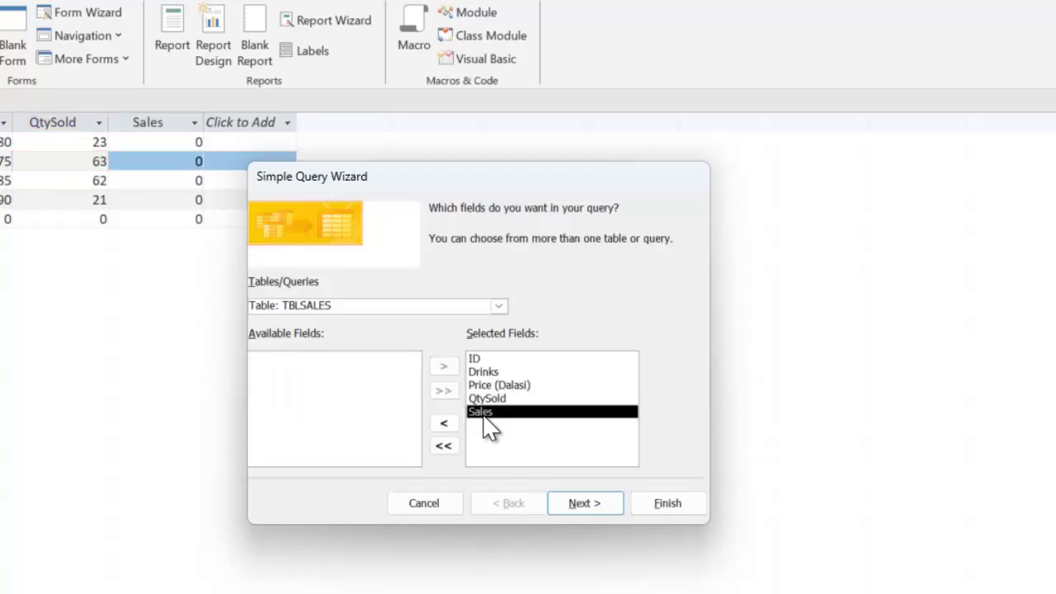
pyautogui.click(444, 423)
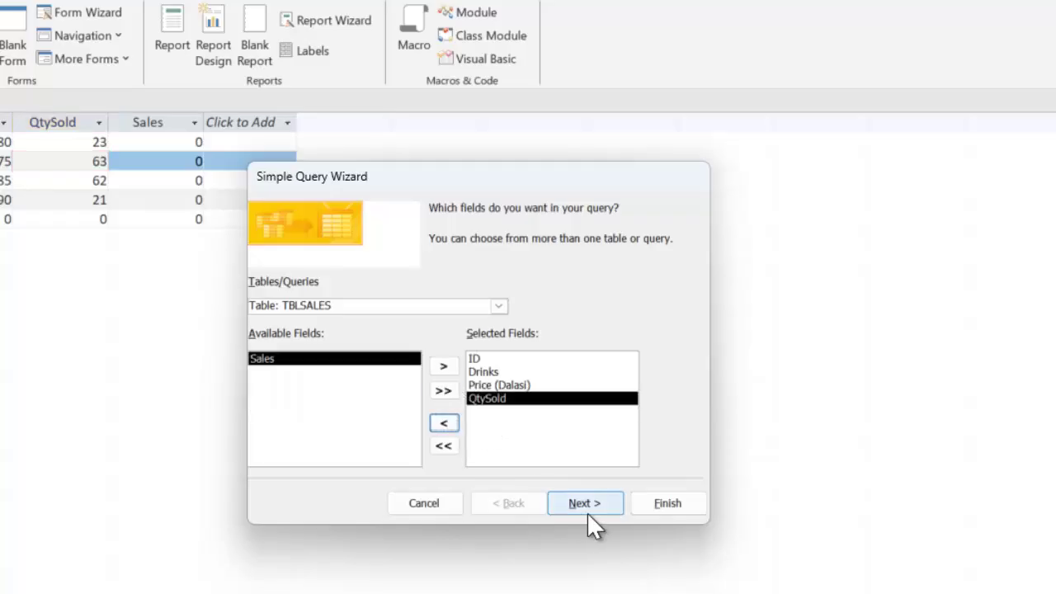
pyautogui.click(481, 360)
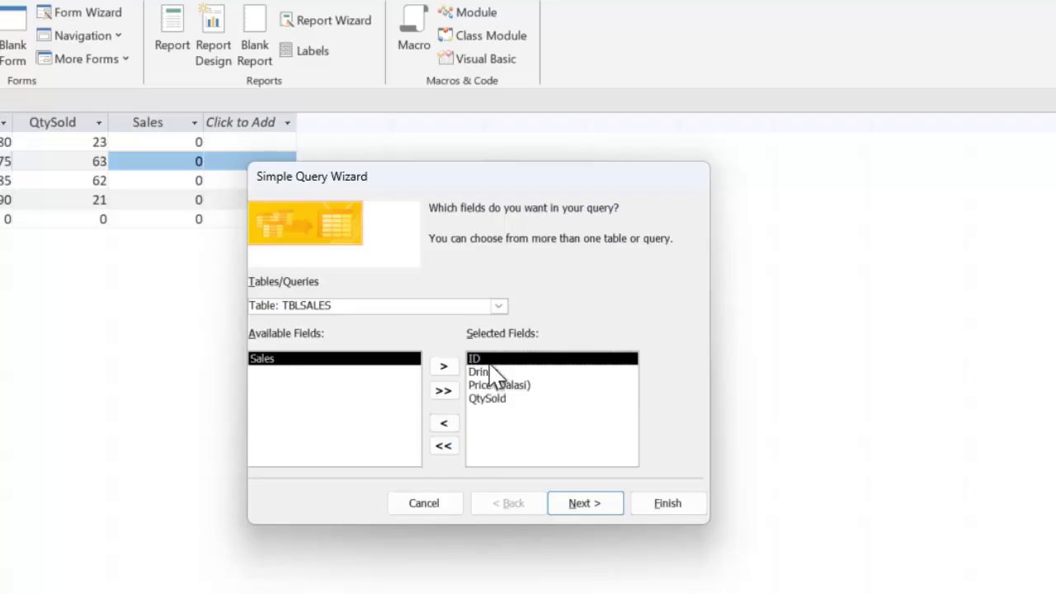
# Step: Keep the Detail query type, title the query QRYSALES, and finish the wizard to view its records
pyautogui.click(589, 504)
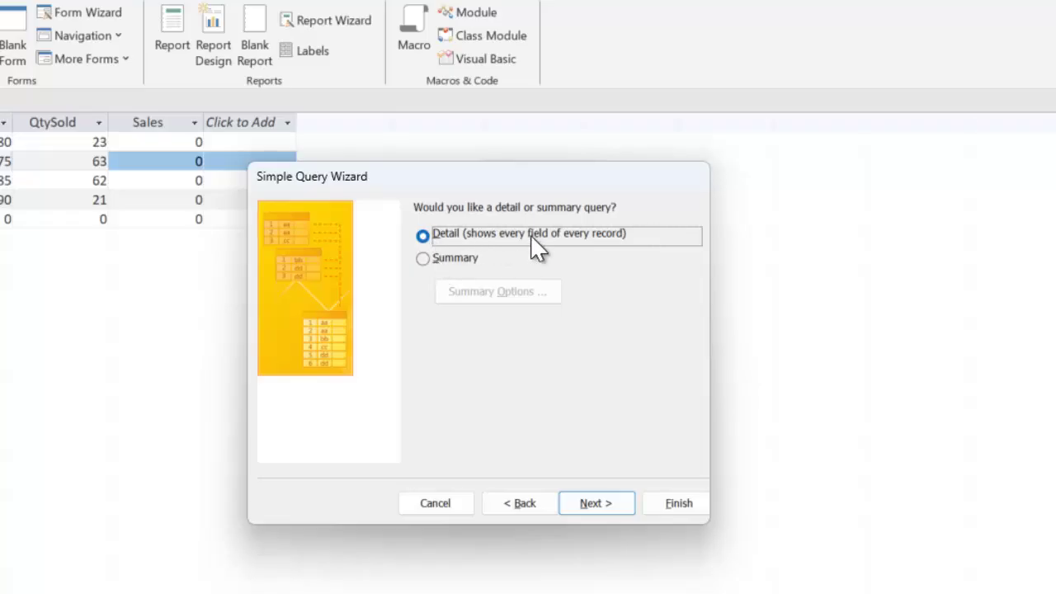
pyautogui.click(584, 496)
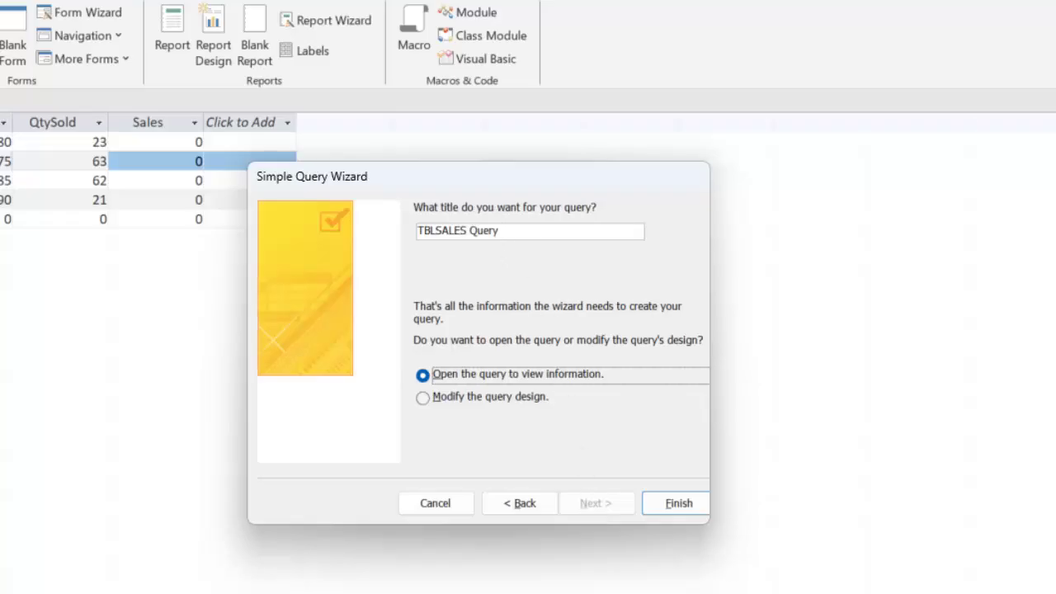
pyautogui.moveTo(500, 231); pyautogui.dragTo(330, 218)
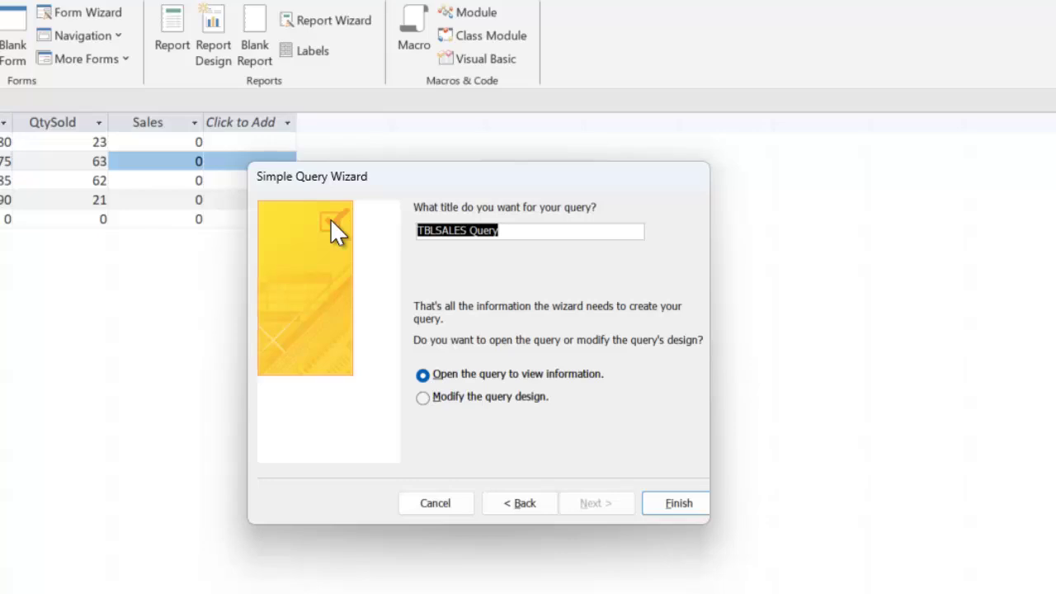
pyautogui.write('QRY')
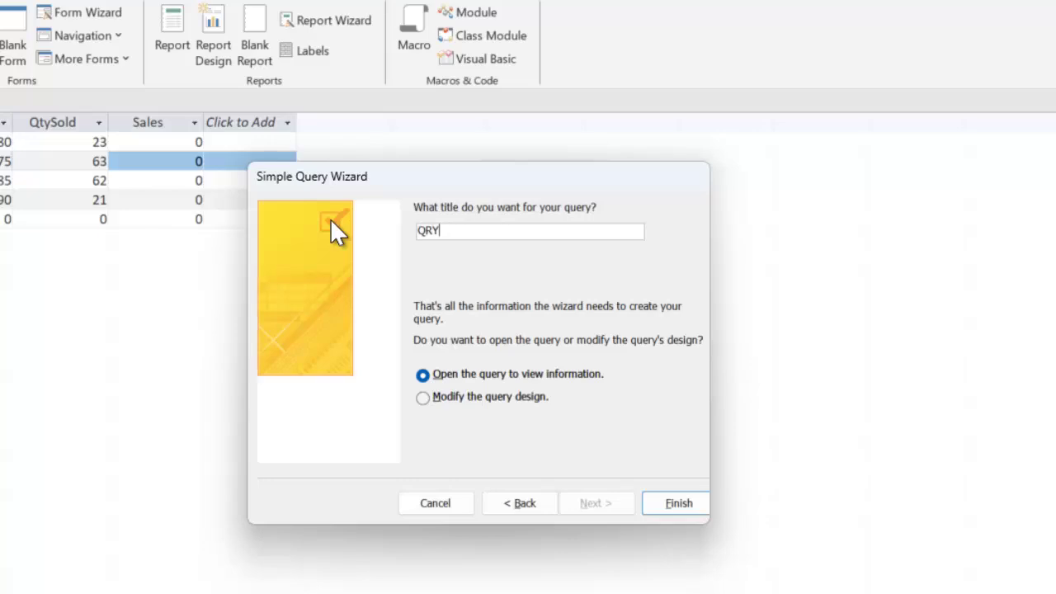
pyautogui.write('SALES')
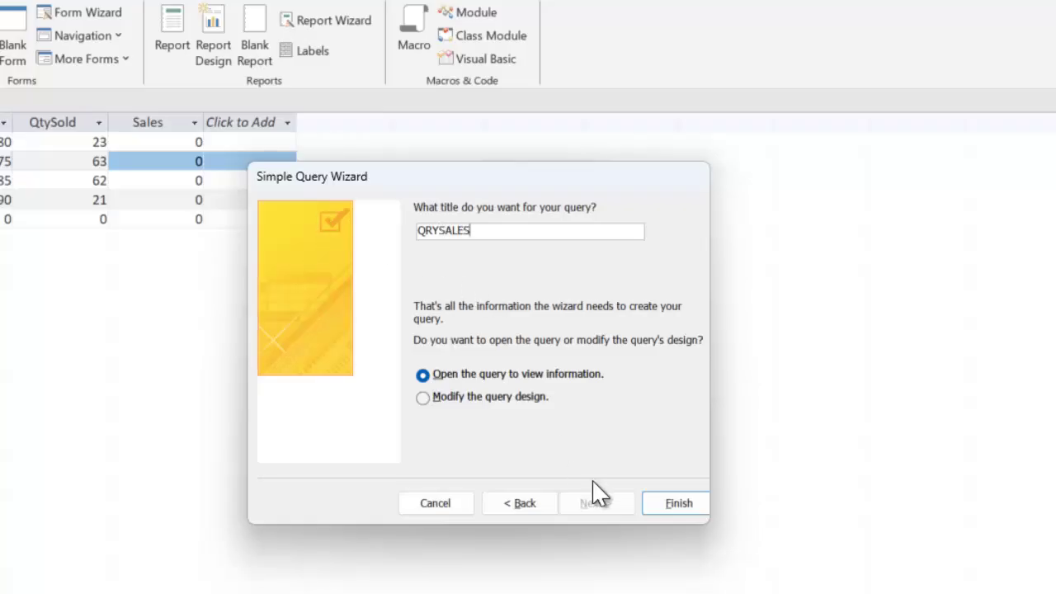
pyautogui.click(675, 503)
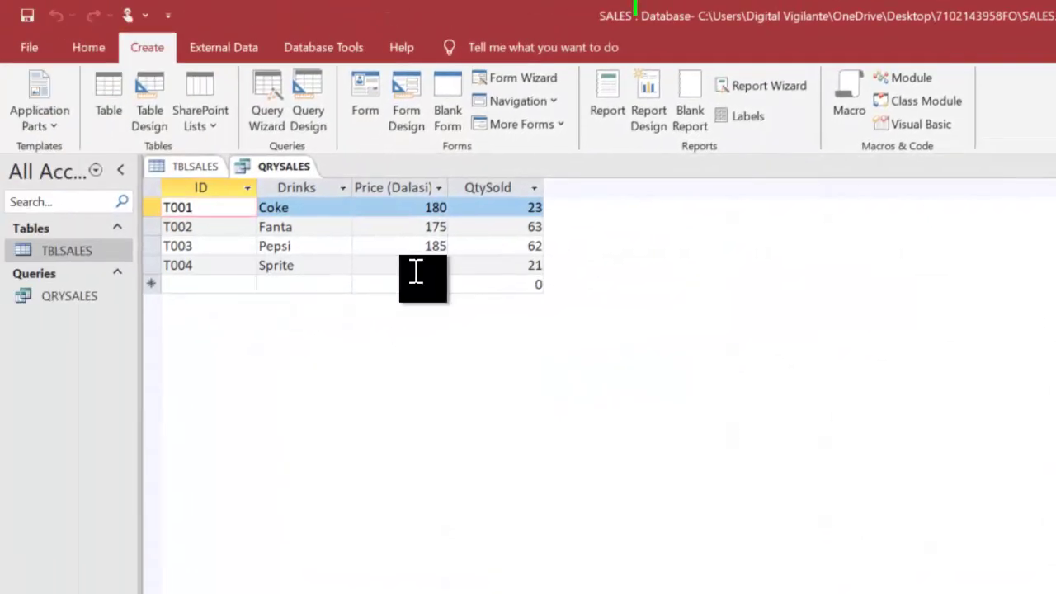
# Step: Switch QRYSALES to Design View and begin a calculated field in the first empty column with Sales: [Price (Dalasi)]
pyautogui.click(89, 49)
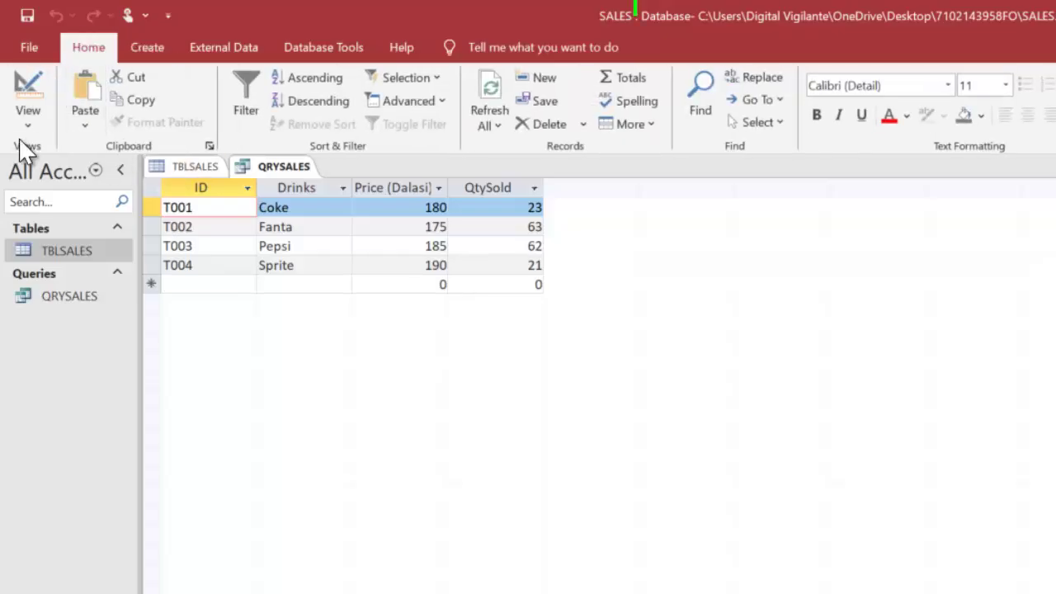
pyautogui.click(31, 91)
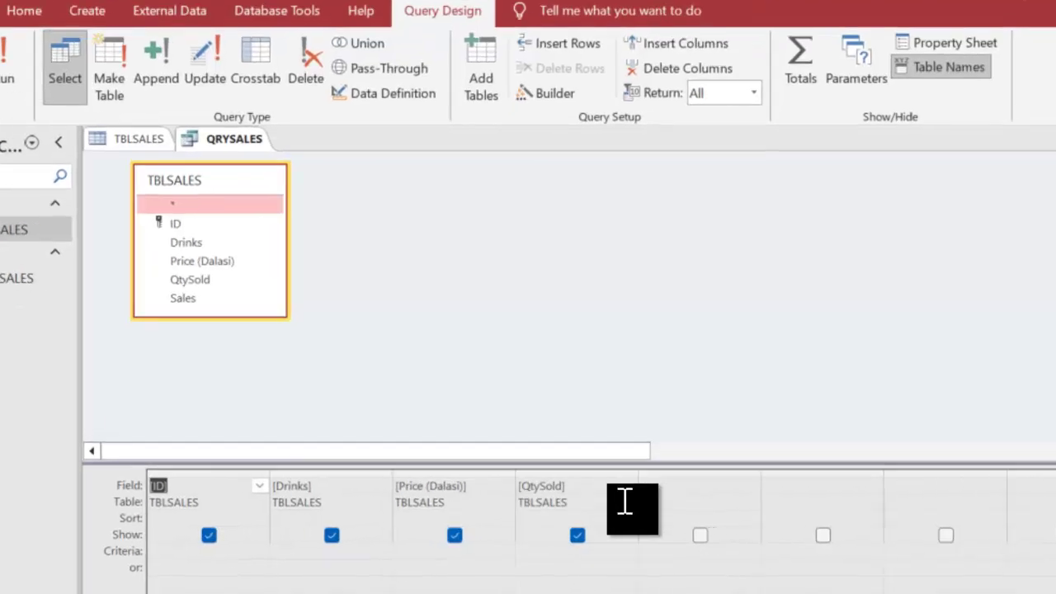
pyautogui.click(708, 486)
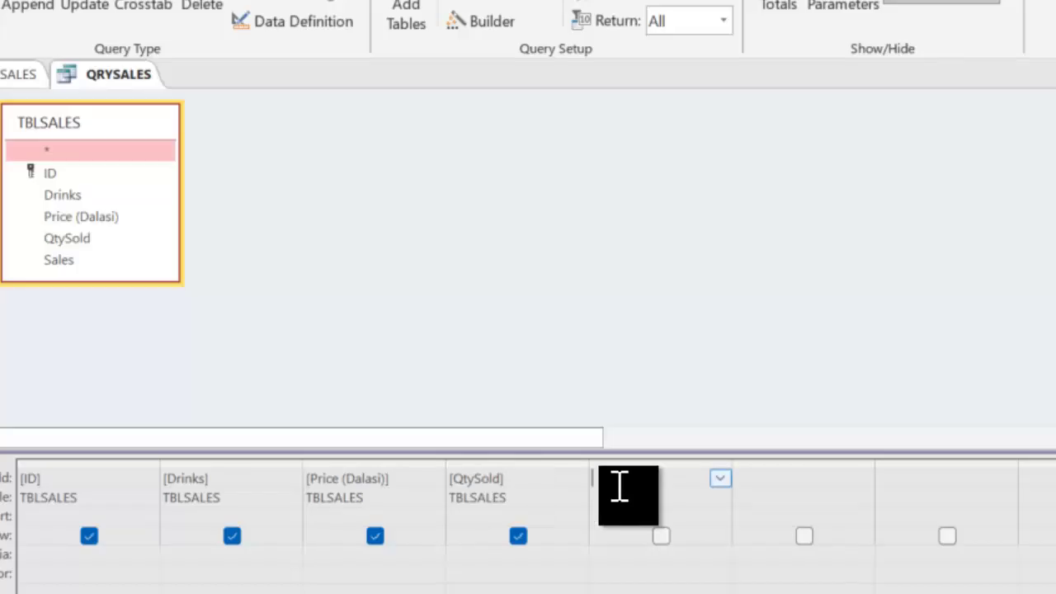
pyautogui.write('Sales:')
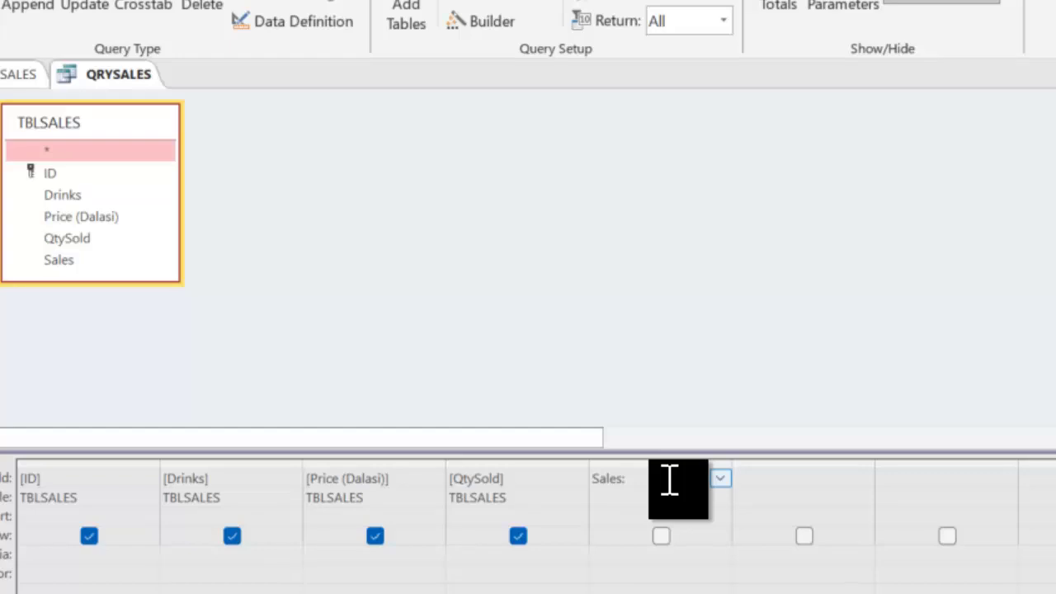
pyautogui.write('[]')
pyautogui.press('Left')
pyautogui.write('Pri')
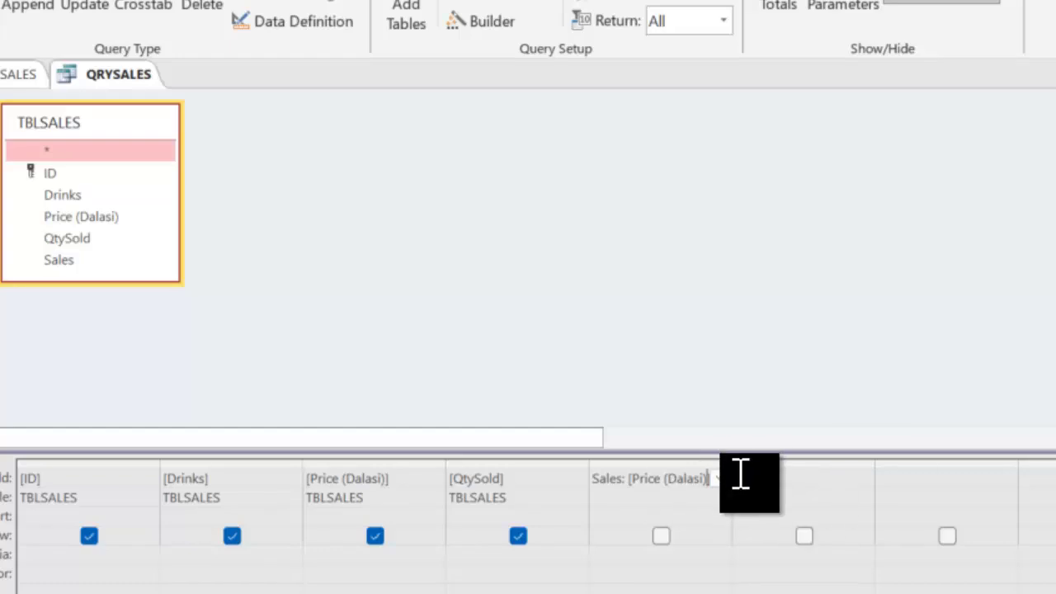
# Step: Complete the calculated field in a widened column as Sales: [Price (Dalasi)]*[QtySold] and run the query
pyautogui.moveTo(730, 464); pyautogui.dragTo(969, 479)
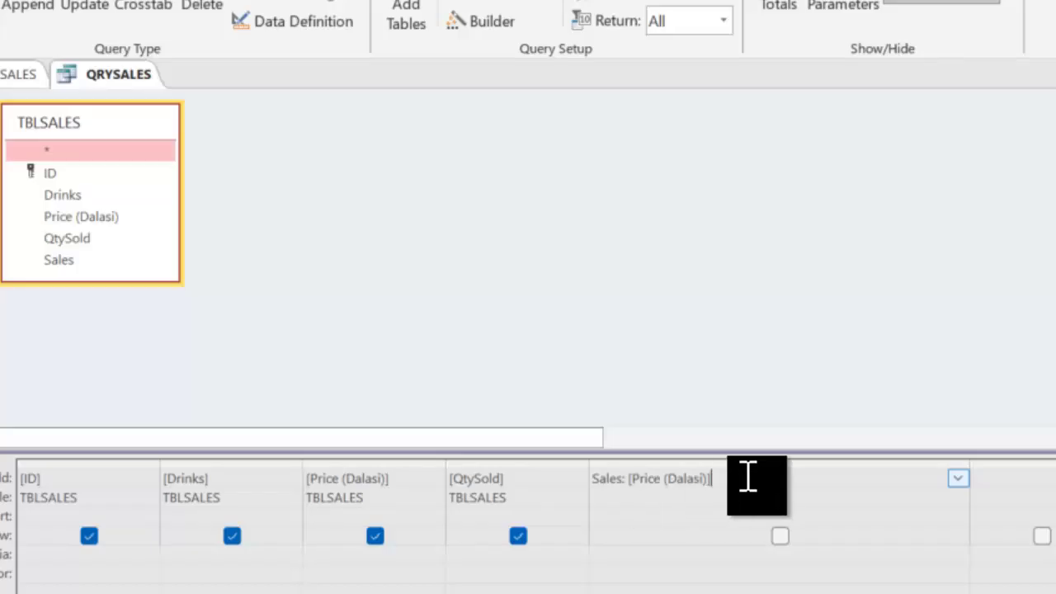
pyautogui.moveTo(749, 481); pyautogui.dragTo(624, 487)
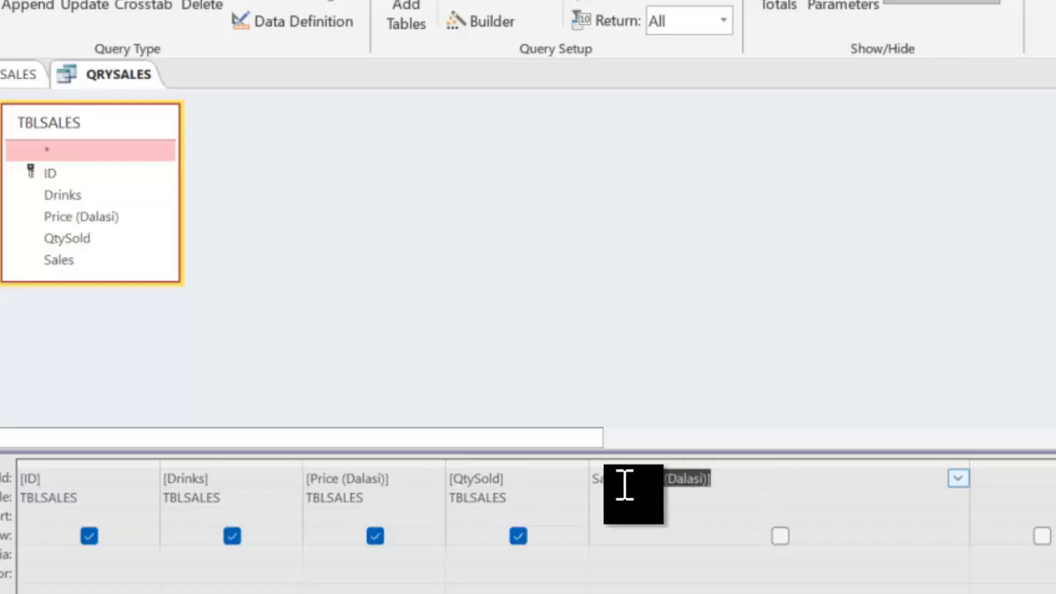
pyautogui.click(734, 486)
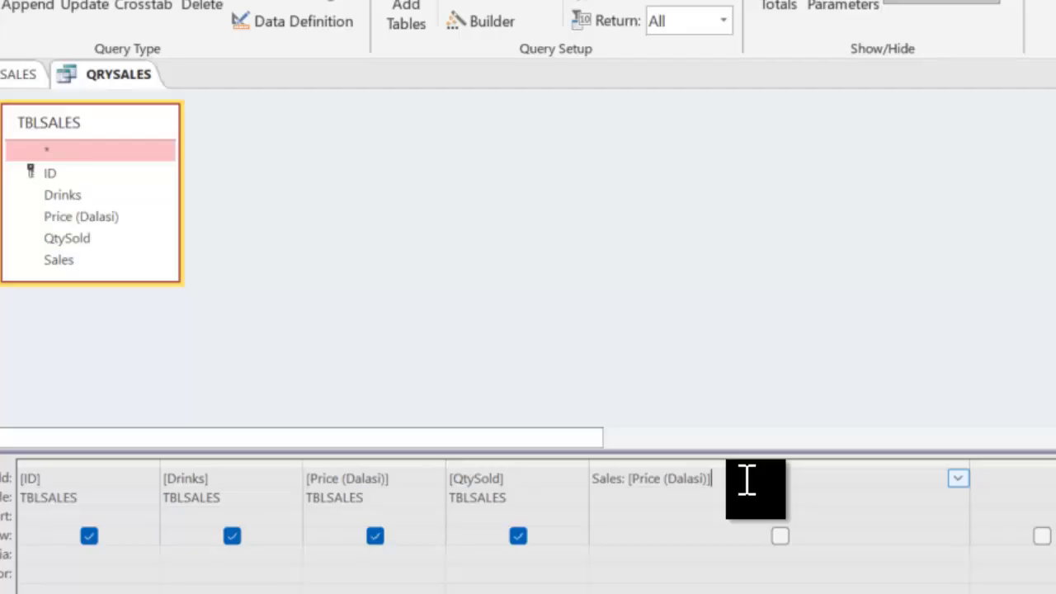
pyautogui.write('*')
pyautogui.write('[]')
pyautogui.write('tySold')
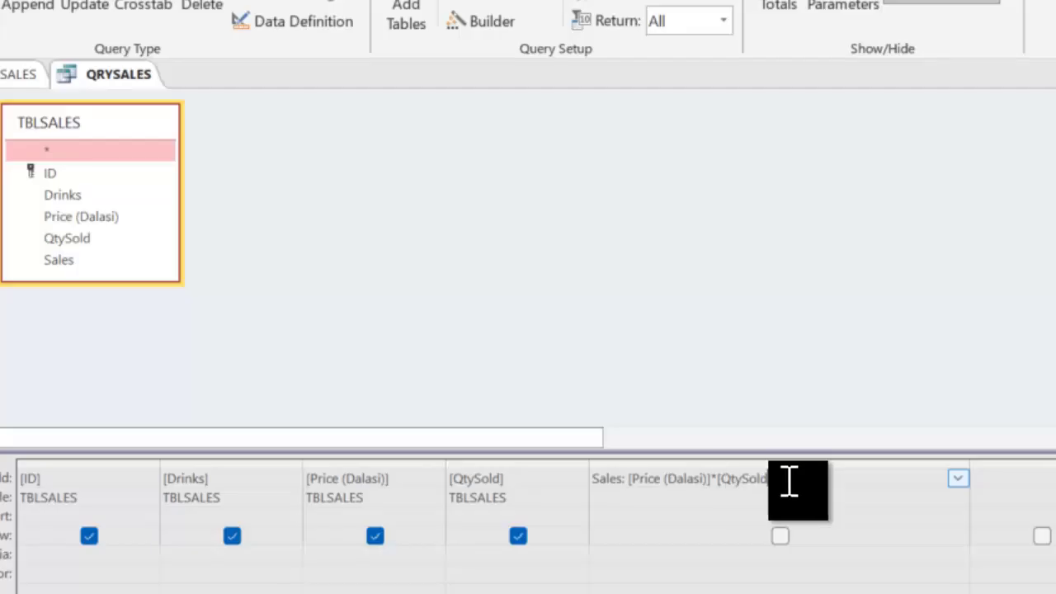
pyautogui.write(']')
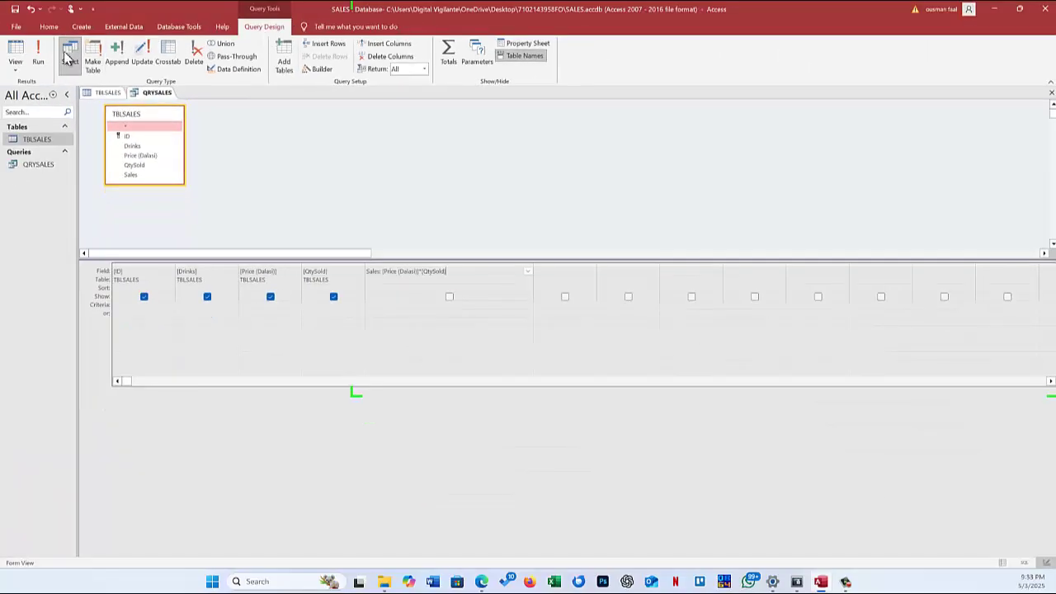
pyautogui.click(38, 54)
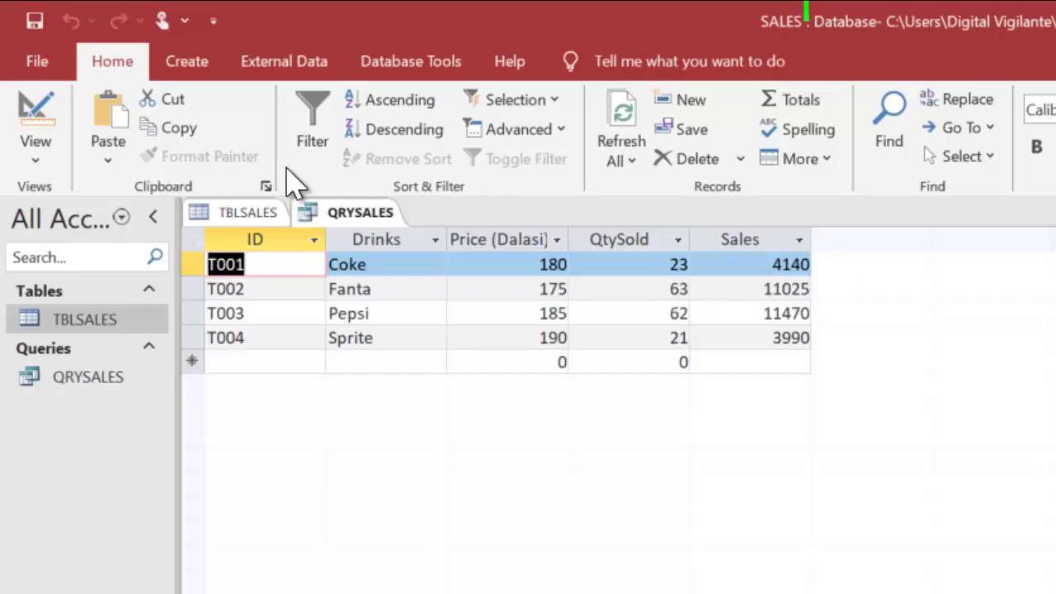
# Step: Try running the query with the Sales expression's price reference changed to [Price(Dalasi)], without the space, and cancel the parameter request
pyautogui.click(35, 116)
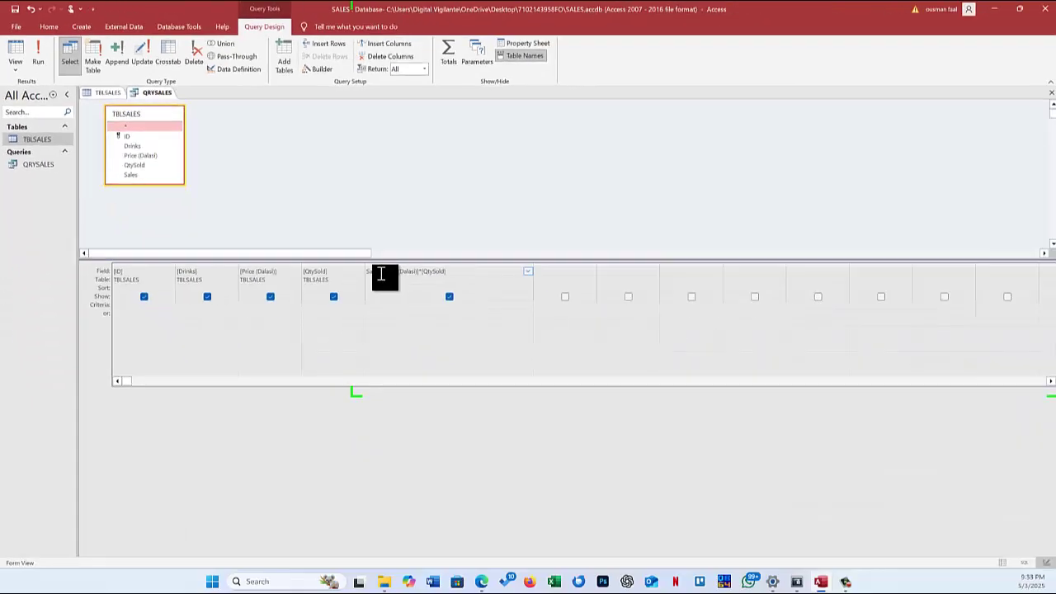
pyautogui.click(398, 270)
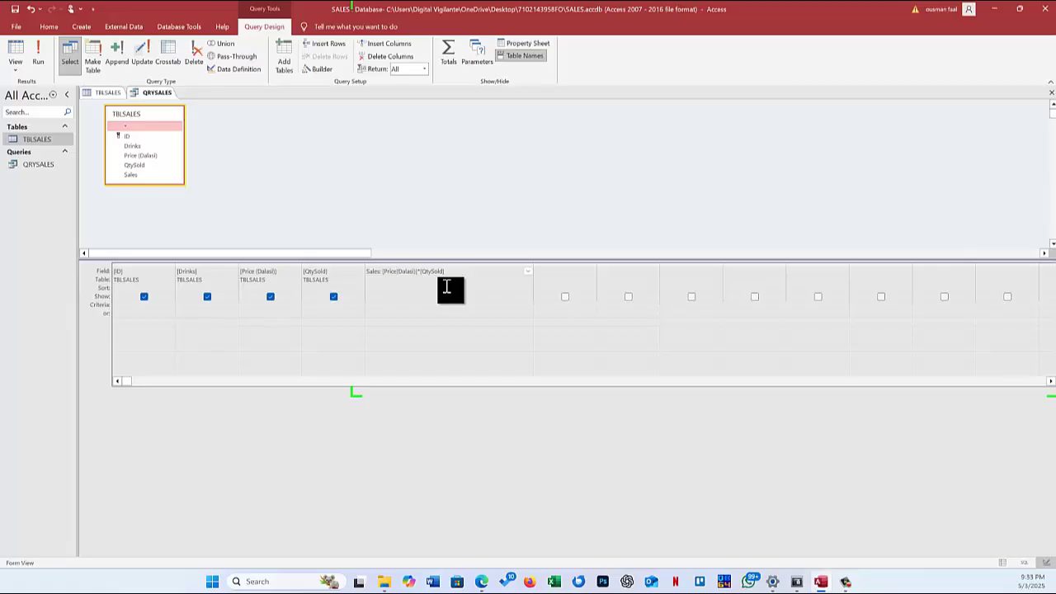
pyautogui.click(37, 58)
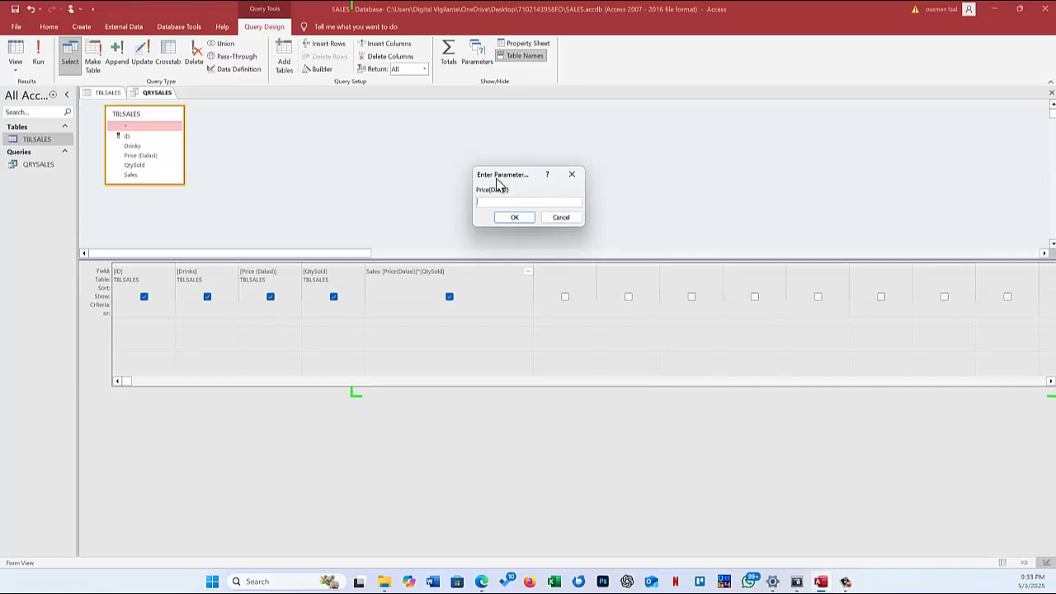
pyautogui.click(563, 220)
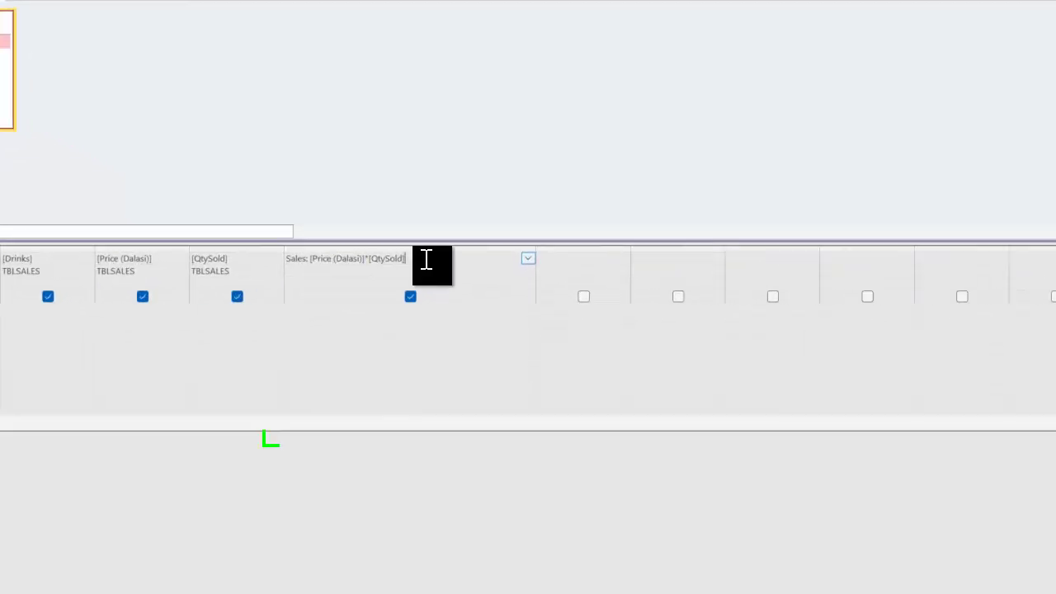
# Step: Review the Sales expression [Price (Dalasi)]*[QtySold] in the design grid, particularly its price field reference
pyautogui.moveTo(426, 260); pyautogui.dragTo(310, 259)
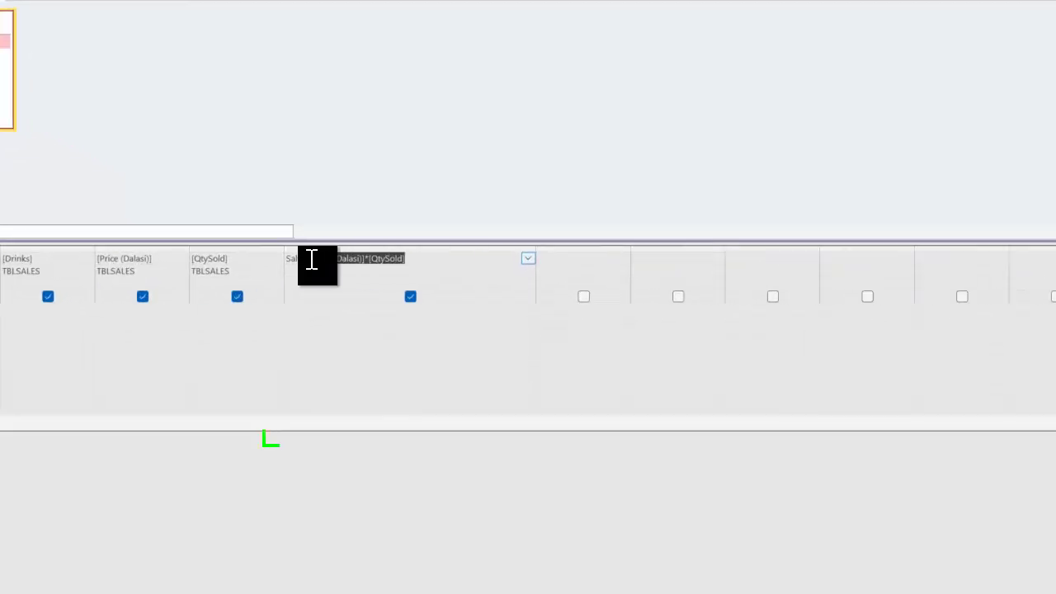
pyautogui.click(361, 260)
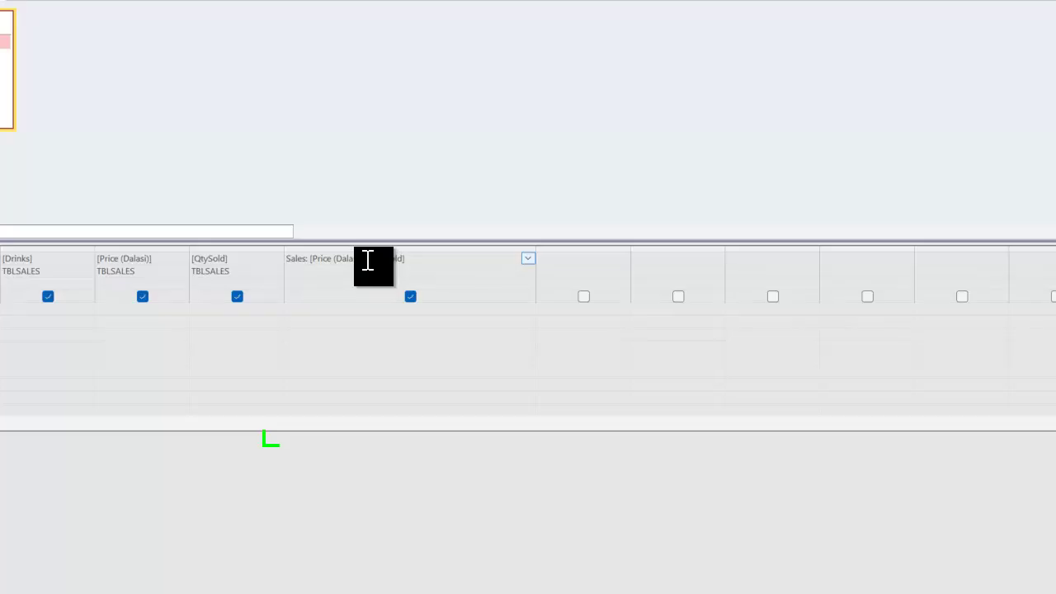
pyautogui.moveTo(367, 260); pyautogui.dragTo(309, 259)
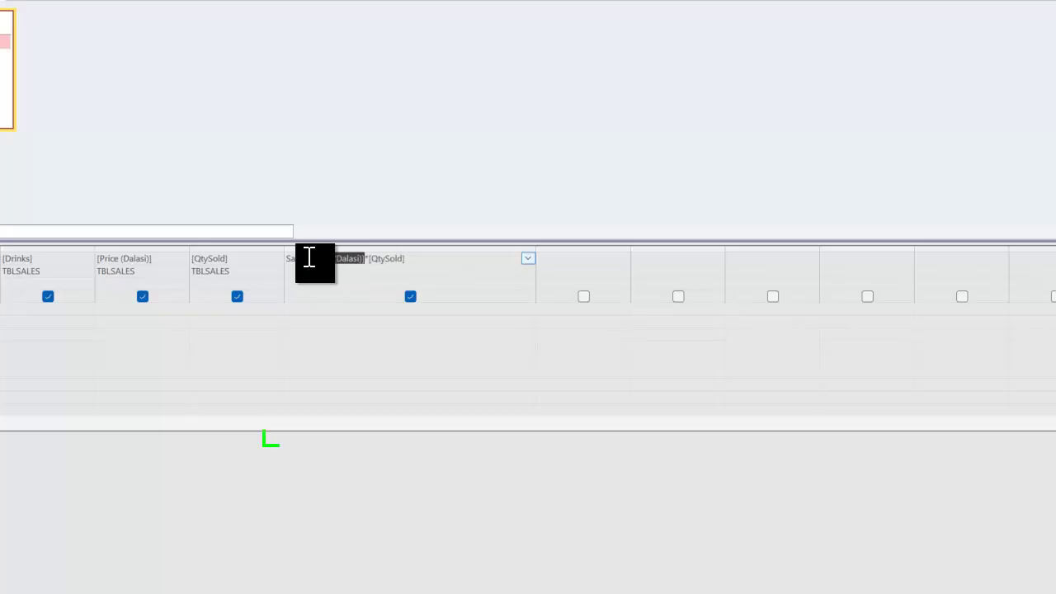
# Step: Recheck the calculated field's expression as Sales: [Price (Dalasi)]*[QtySold] and display the query results
pyautogui.click(371, 261)
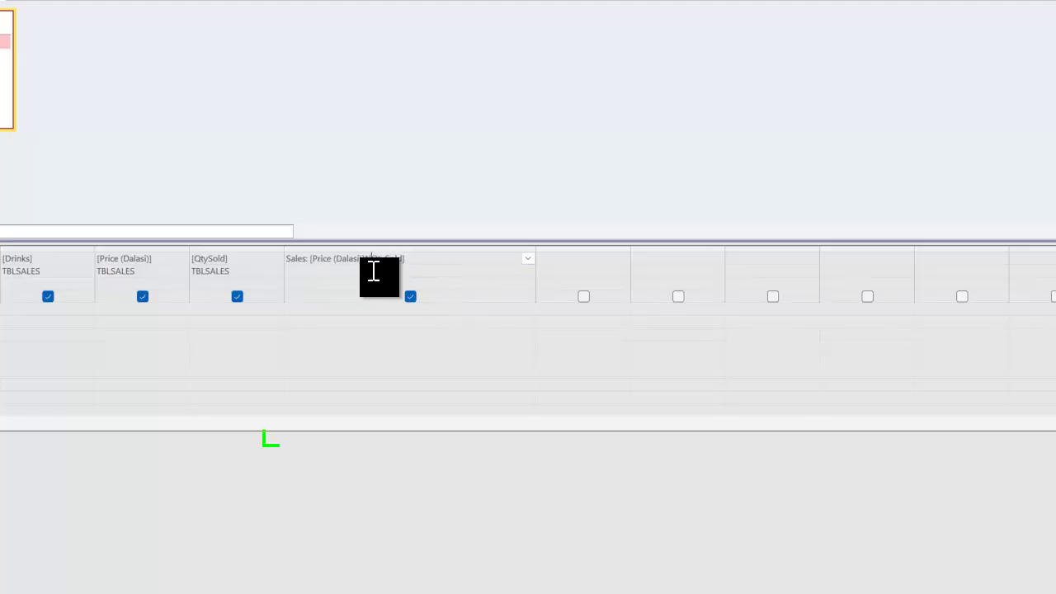
pyautogui.write('*')
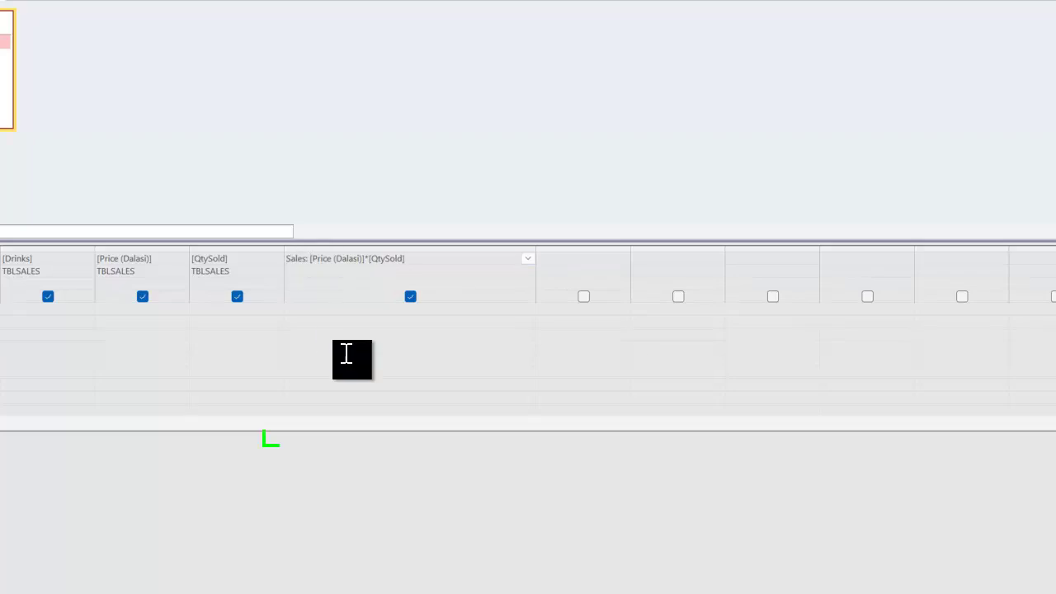
pyautogui.press('BackSpace')
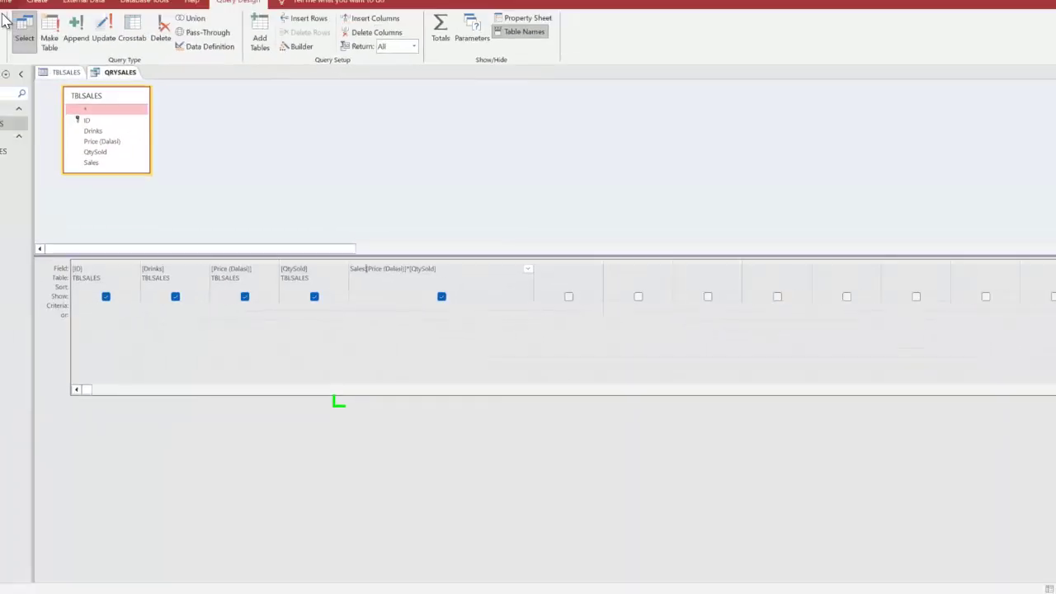
pyautogui.click(45, 50)
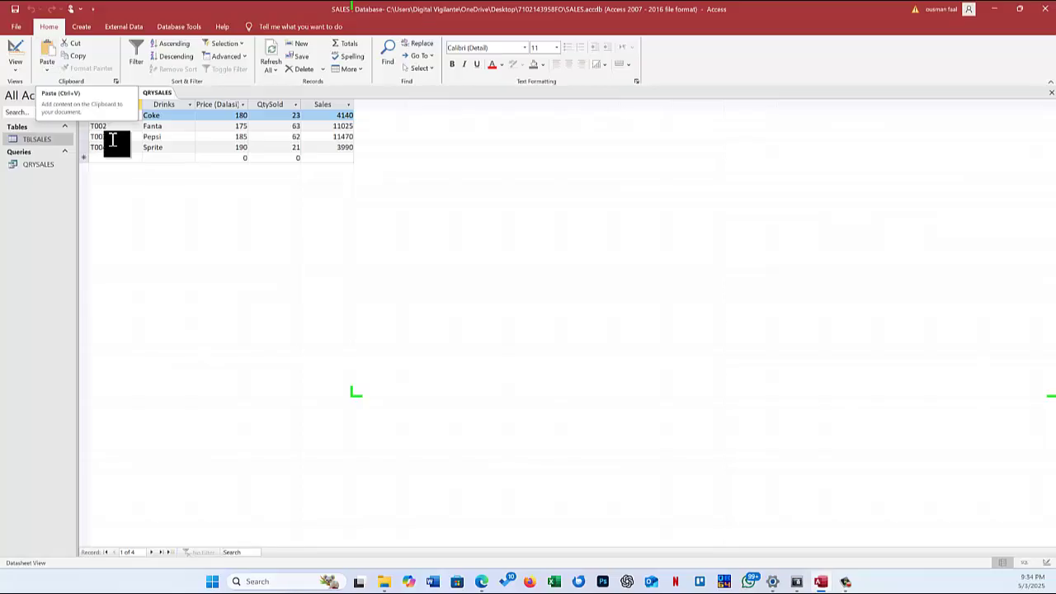
pyautogui.click(17, 51)
pyautogui.click(382, 274)
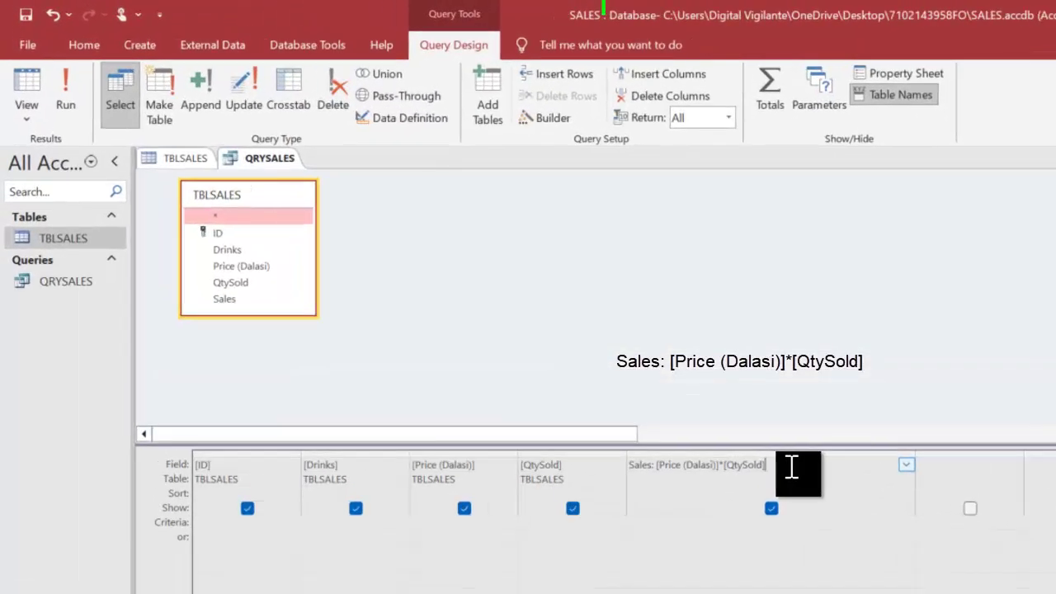
pyautogui.click(41, 78)
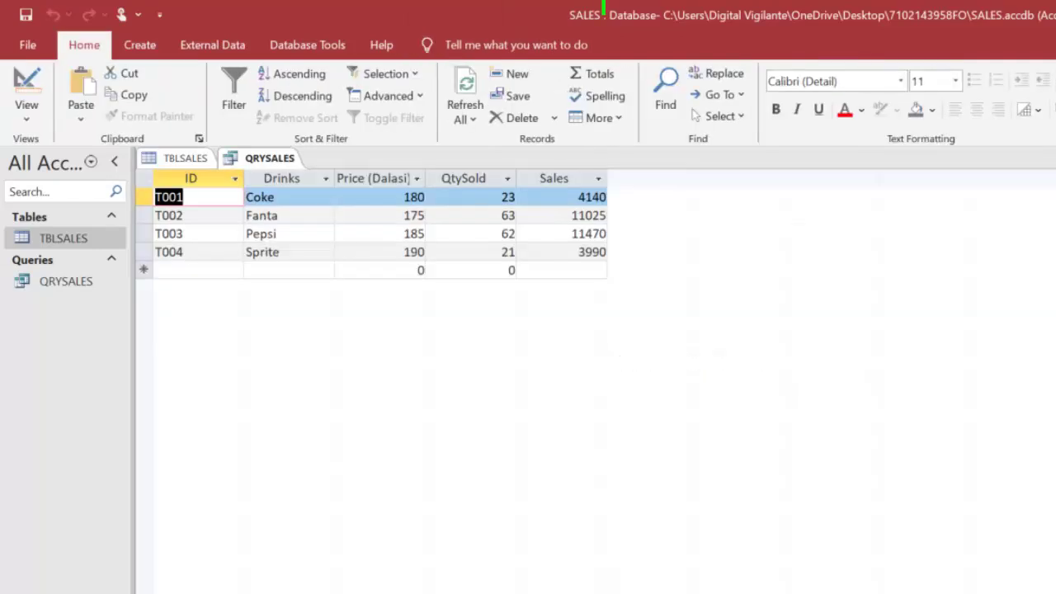
# Step: Switch to the exam PDF in Microsoft Edge, read tasks (e) to (g) about the TBLSALES form, and return to Access
pyautogui.hotkey('alt', 'Tab')
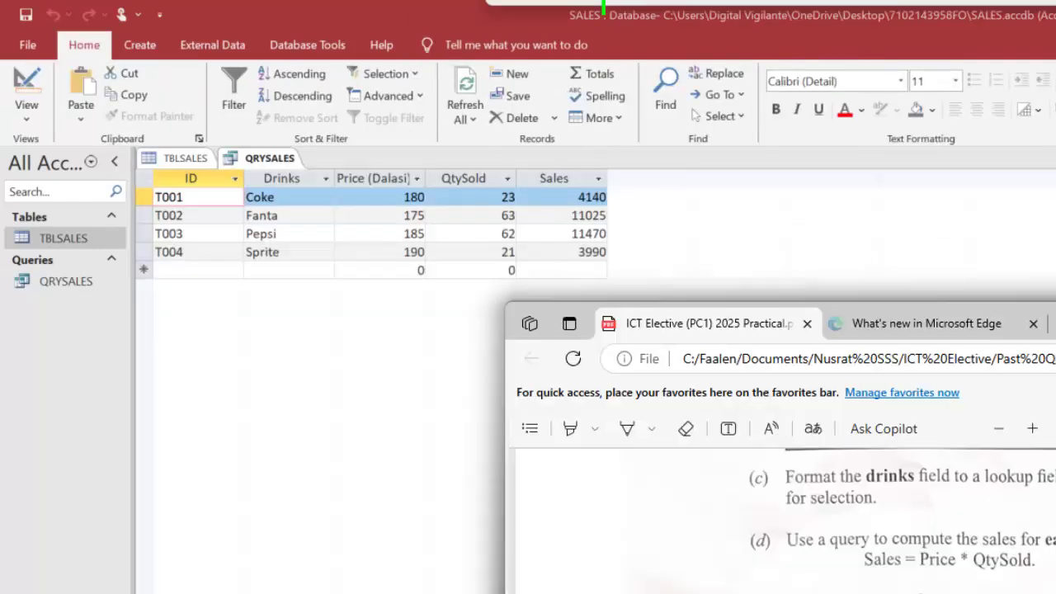
pyautogui.scroll(-2, 794, 407)
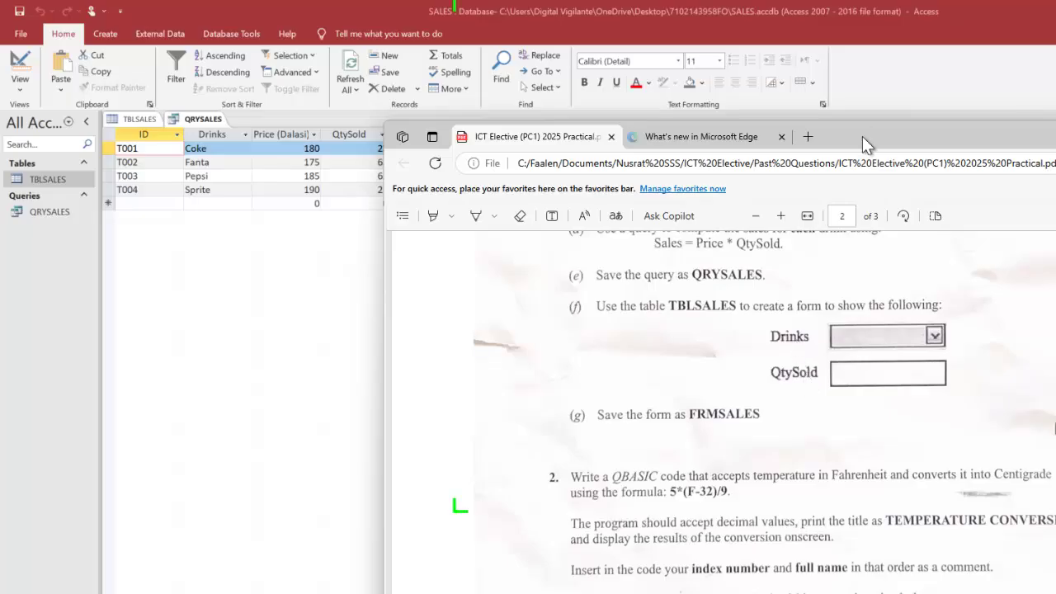
pyautogui.press('super+Down')
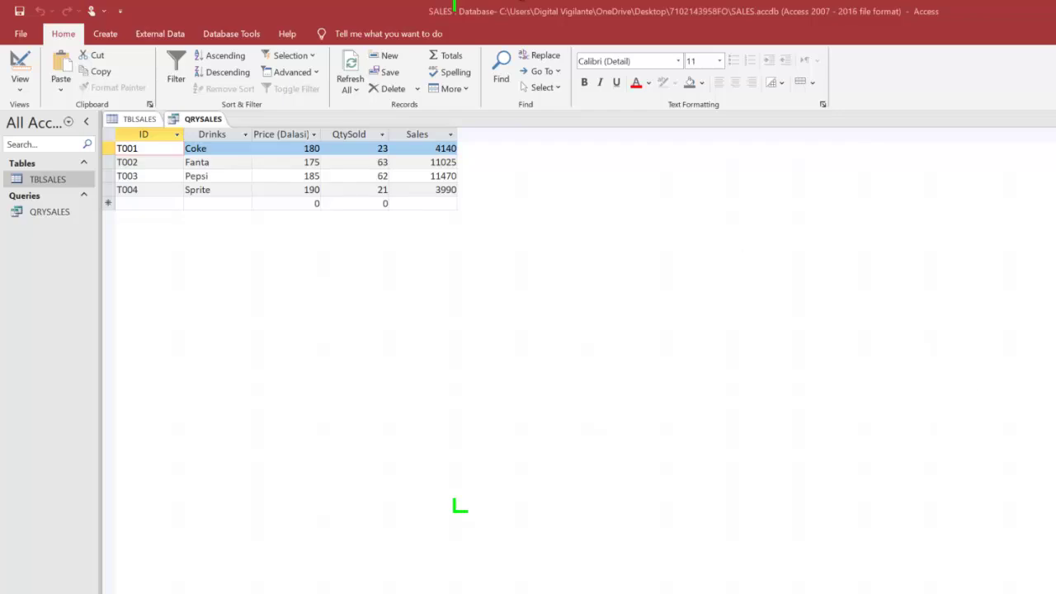
# Step: Start the Form Wizard with QRYSALES as its source and include only the Drinks and QtySold fields
pyautogui.click(114, 34)
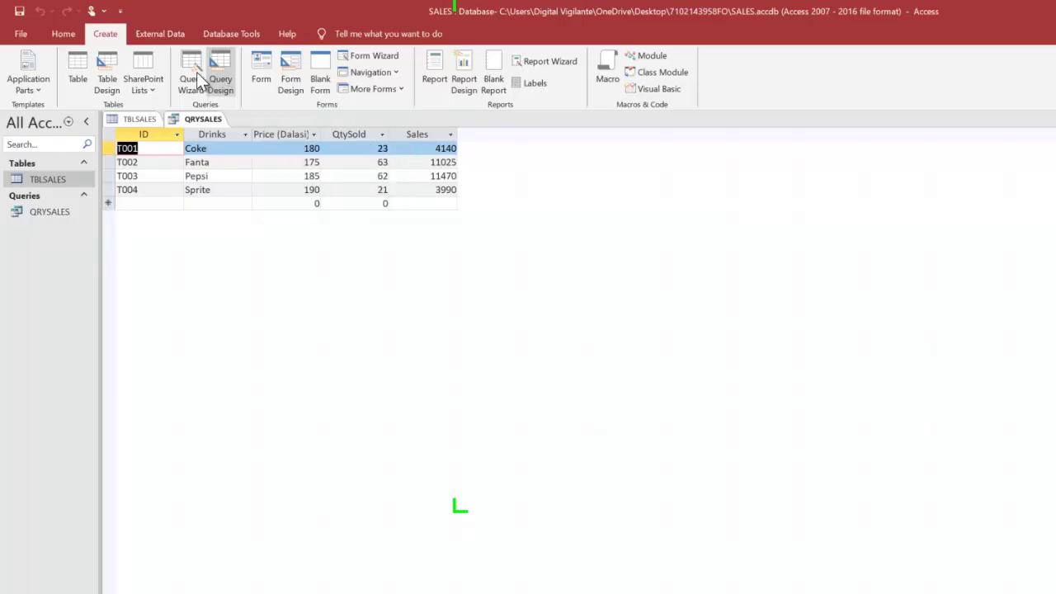
pyautogui.click(367, 55)
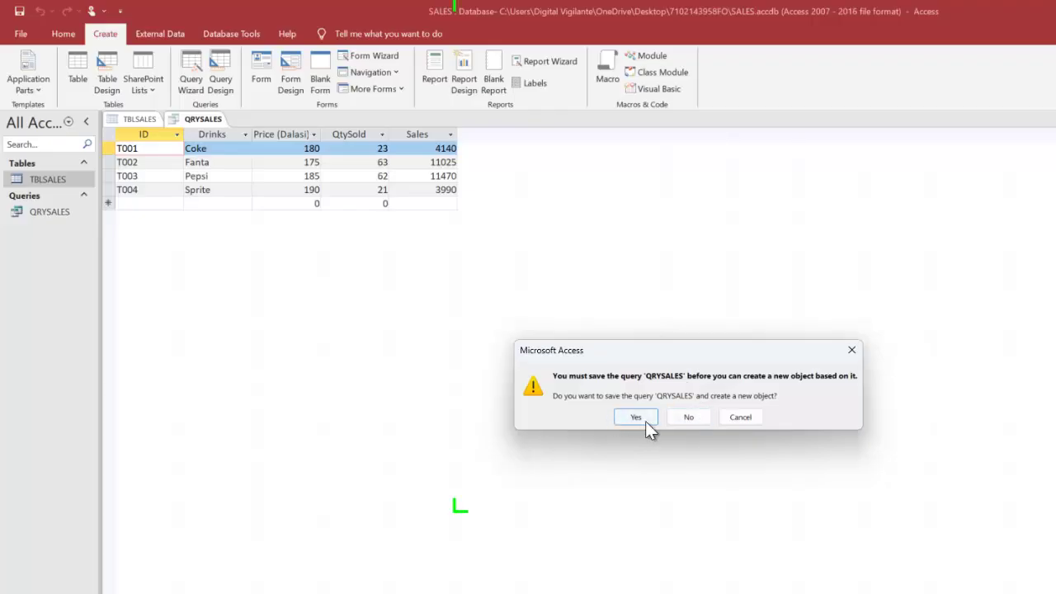
pyautogui.click(851, 350)
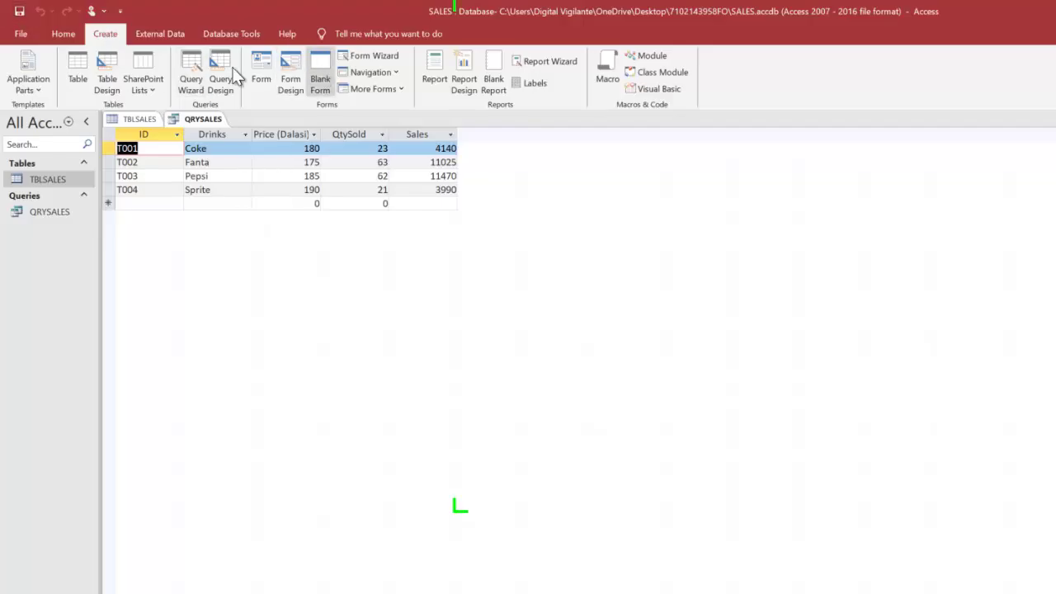
pyautogui.click(365, 55)
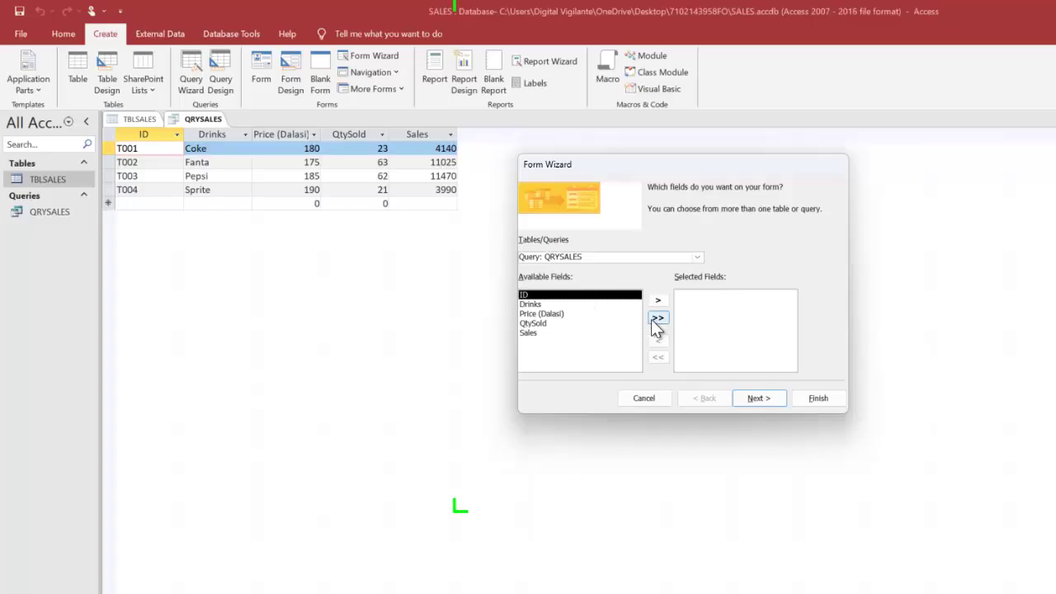
pyautogui.click(536, 323)
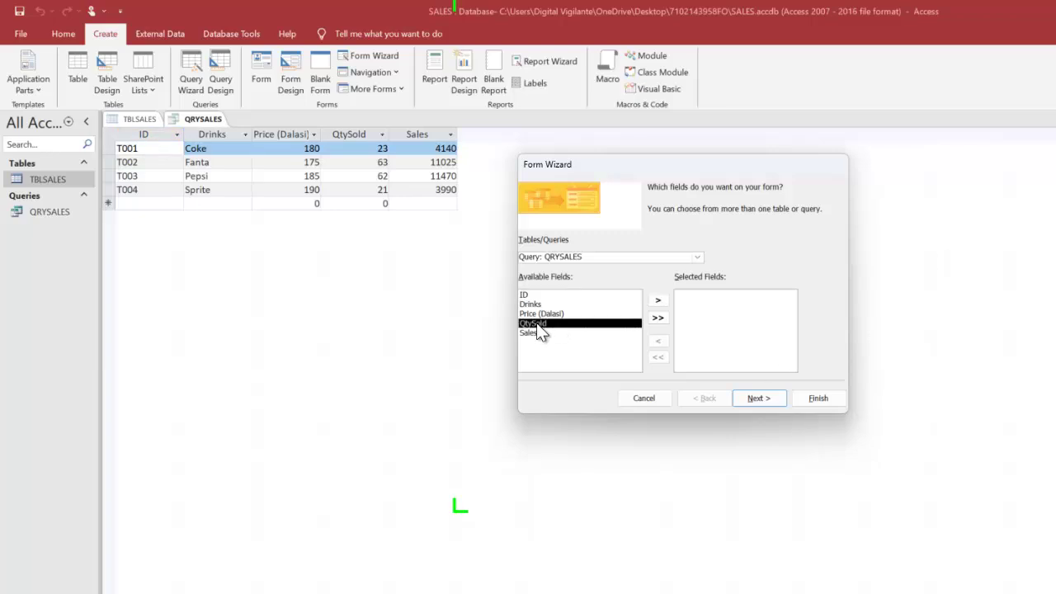
pyautogui.click(536, 305)
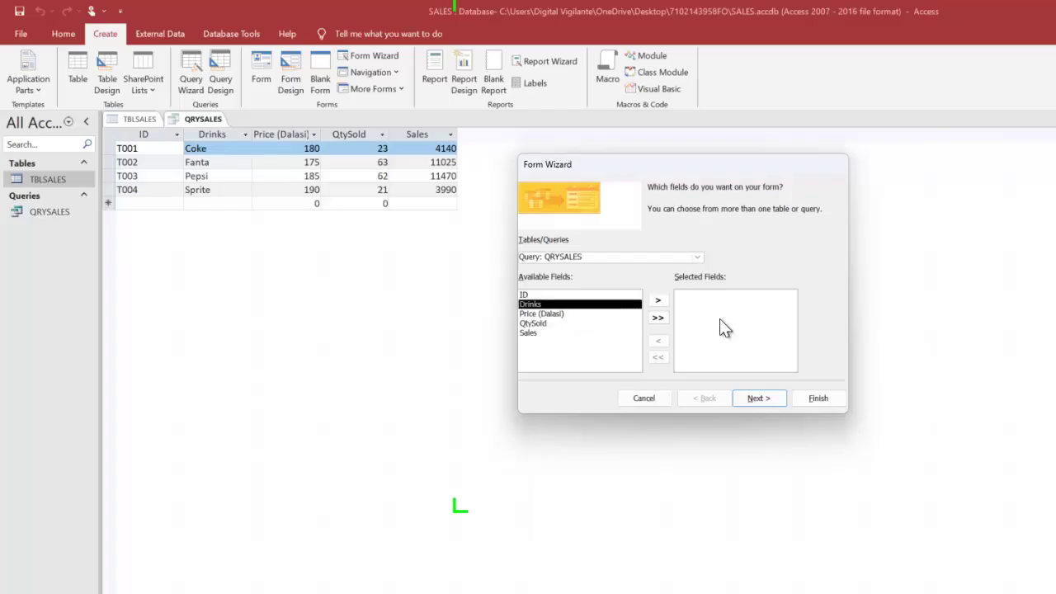
pyautogui.click(658, 300)
pyautogui.click(536, 314)
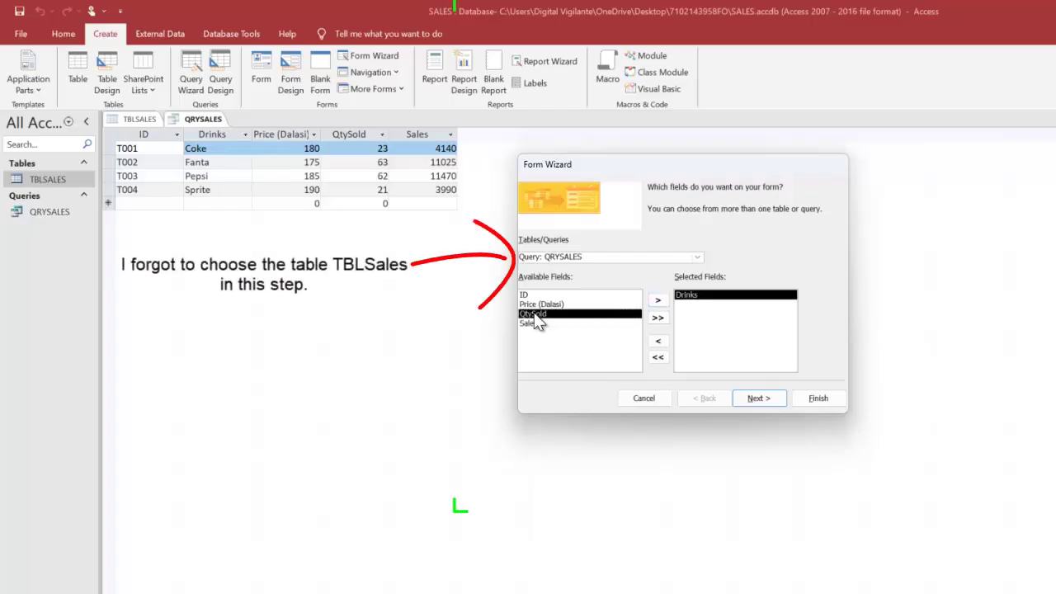
pyautogui.click(658, 301)
# Step: Keep the Columnar layout, title the form FRMSALES, and finish the wizard with the form opened for viewing
pyautogui.click(765, 402)
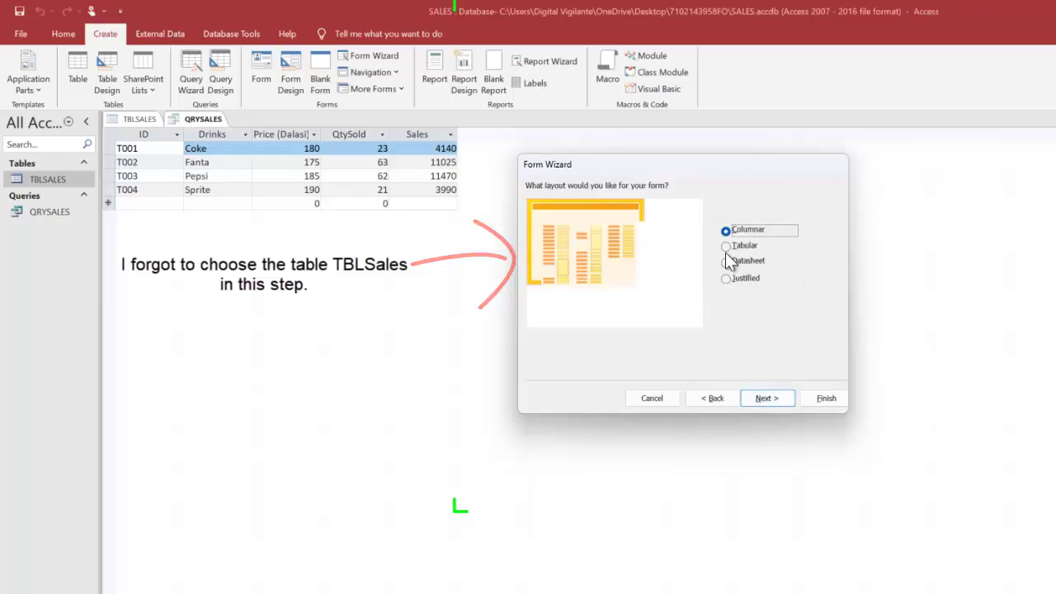
pyautogui.click(766, 398)
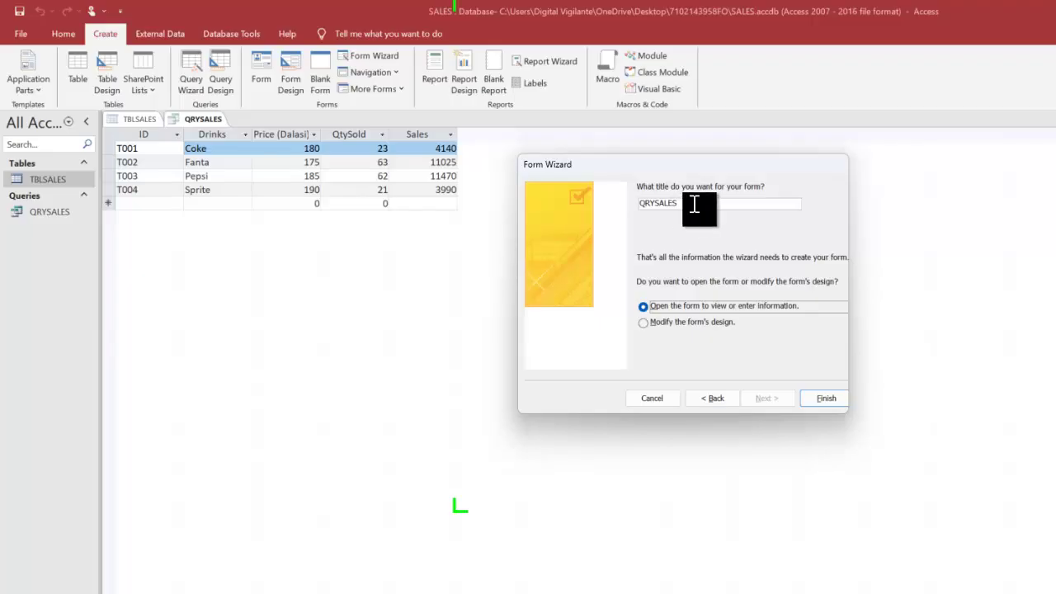
pyautogui.moveTo(671, 206); pyautogui.dragTo(581, 207)
pyautogui.press('BackSpace')
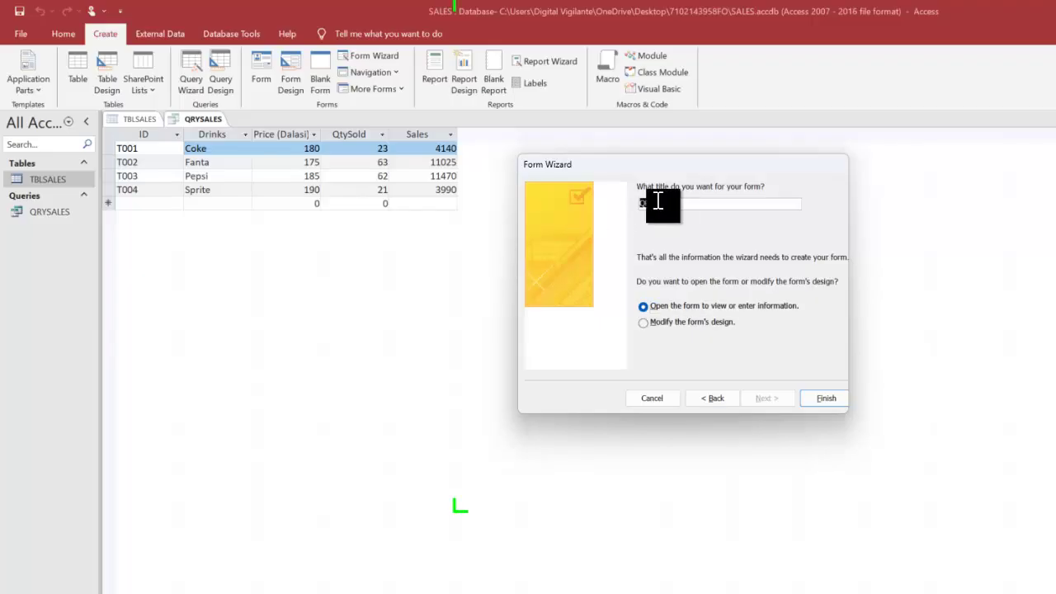
pyautogui.write('QRYSALES')
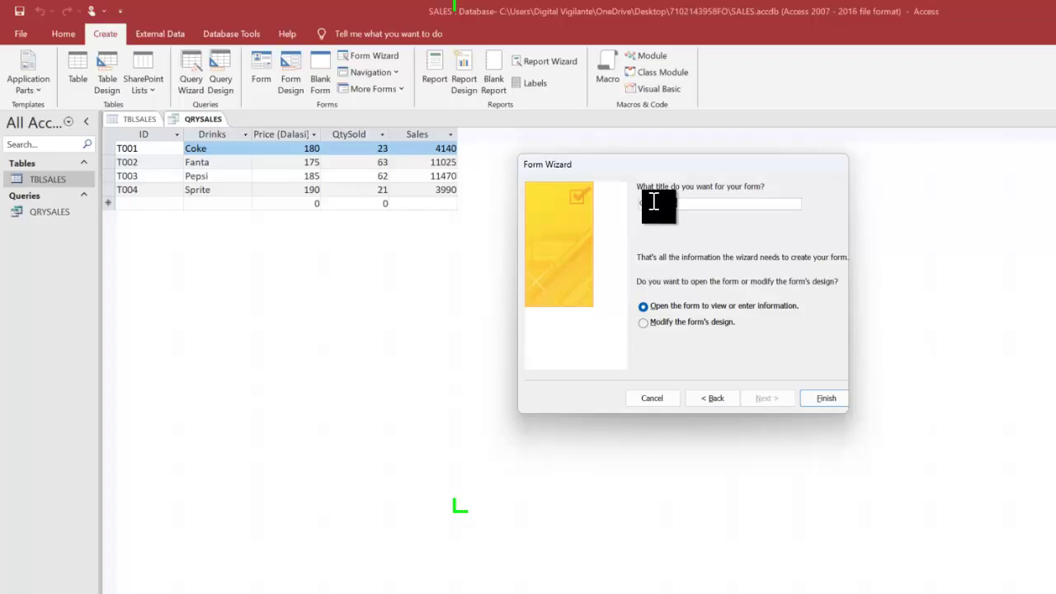
pyautogui.press('BackSpace')
pyautogui.press('BackSpace')
pyautogui.press('BackSpace')
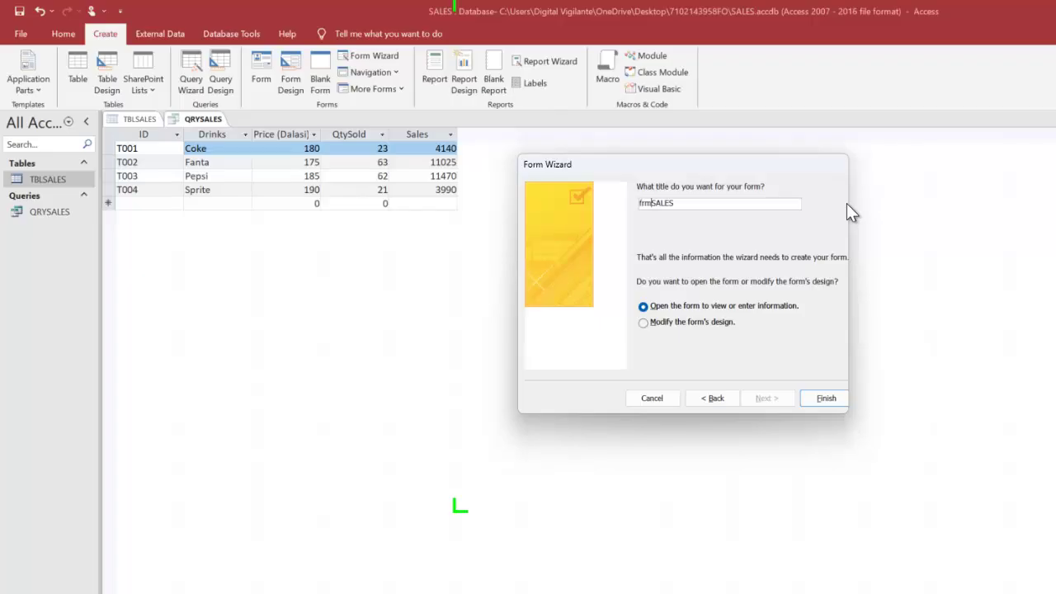
pyautogui.press('BackSpace')
pyautogui.press('BackSpace')
pyautogui.press('BackSpace')
pyautogui.click(824, 399)
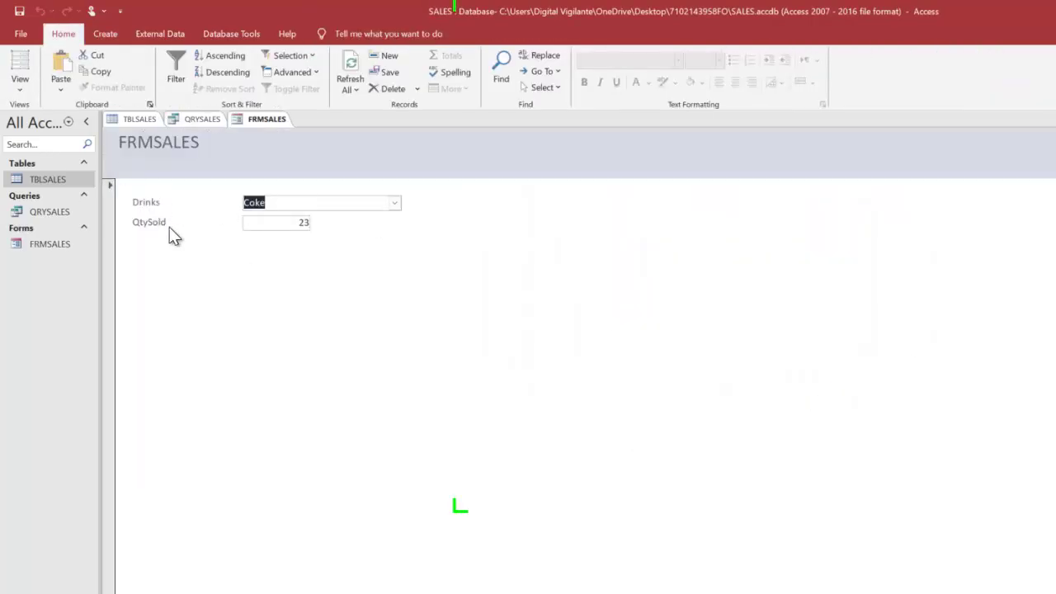
# Step: Check the Drinks list on FRMSALES and compare the finished work with question 1 of the exam PDF in Microsoft Edge
pyautogui.click(395, 203)
pyautogui.click(397, 204)
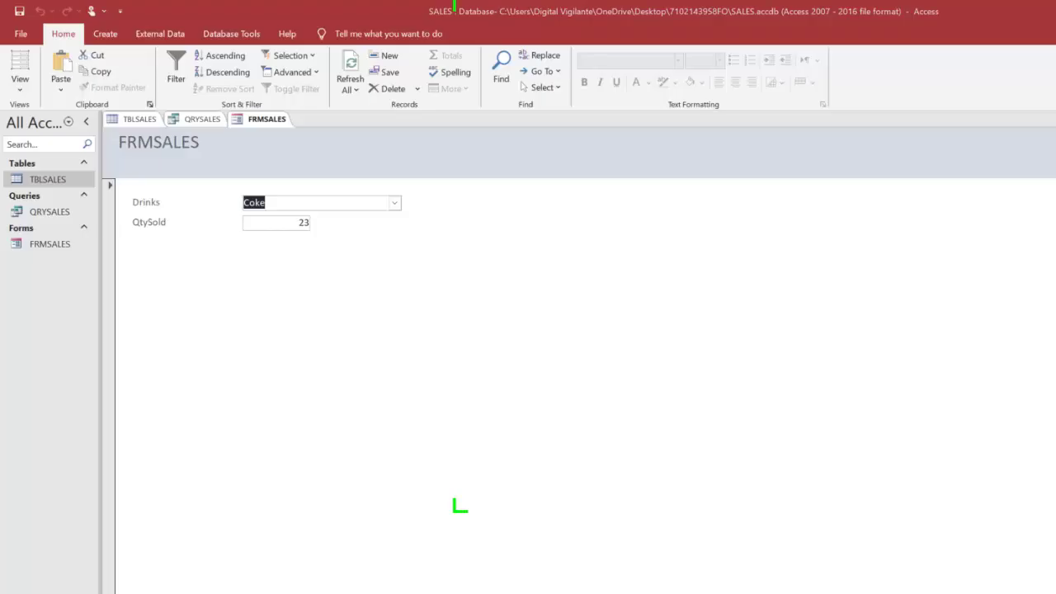
pyautogui.hotkey('alt', 'Tab')
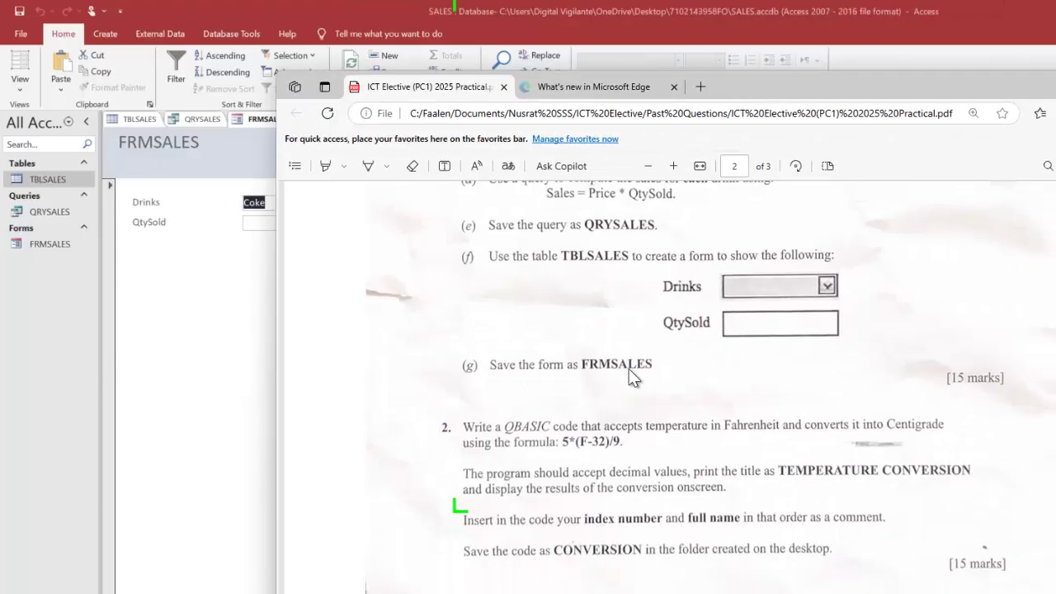
pyautogui.scroll(-1, 793, 381)
pyautogui.scroll(4, 794, 377)
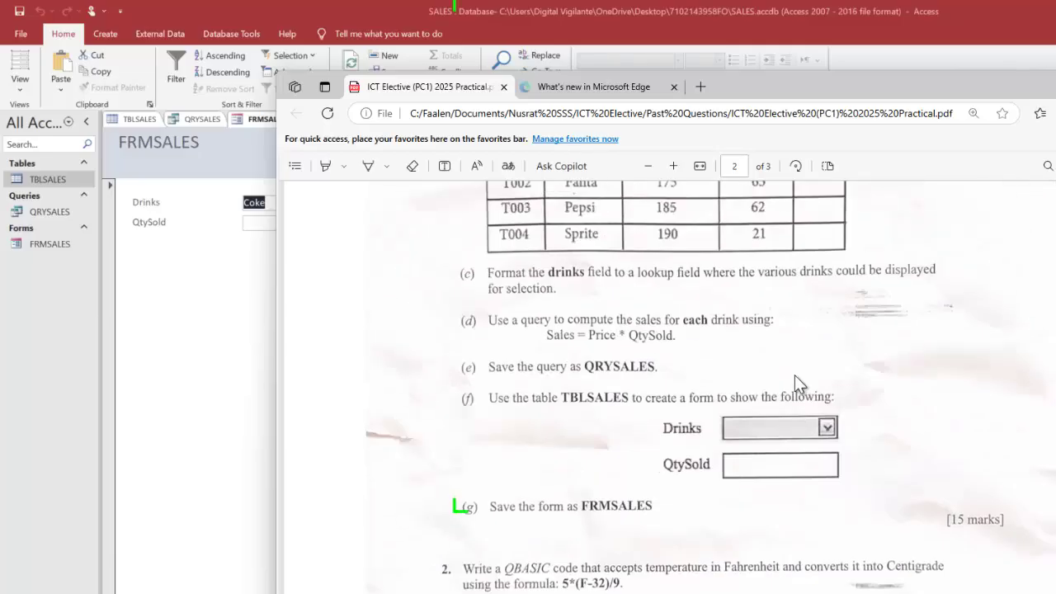
pyautogui.scroll(4, 800, 371)
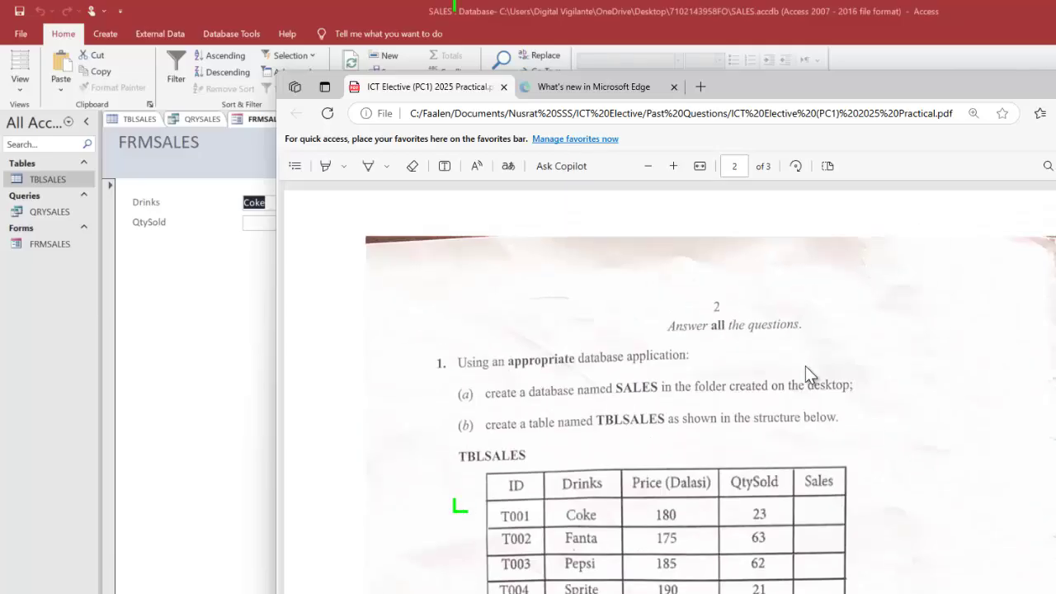
pyautogui.scroll(-5, 805, 365)
pyautogui.hotkey('alt', 'Tab')
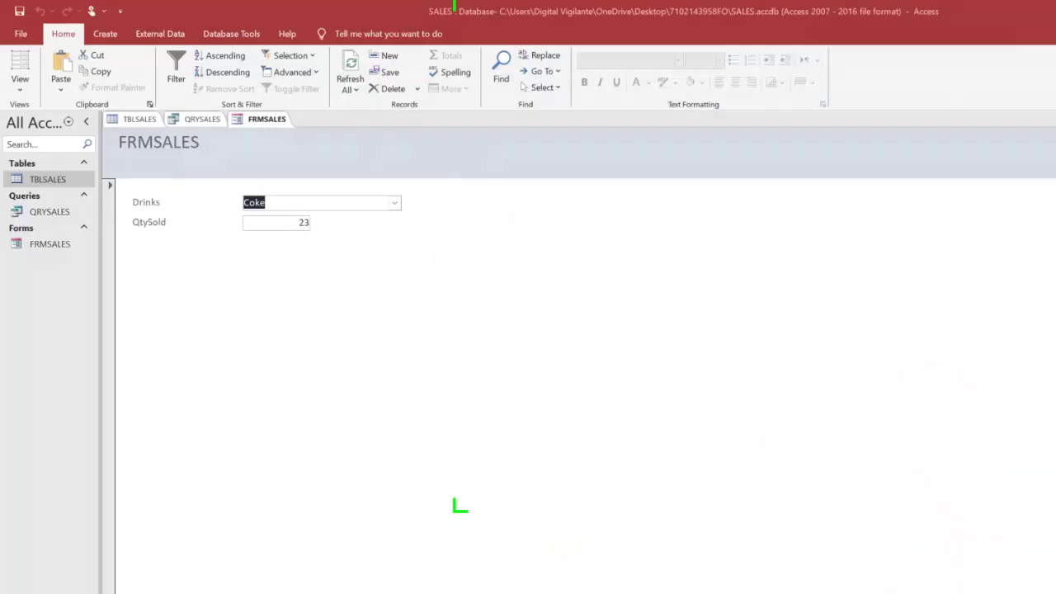
# Step: Close all open database objects and reopen the TBLSALES table
pyautogui.rightClick(265, 117)
pyautogui.click(297, 162)
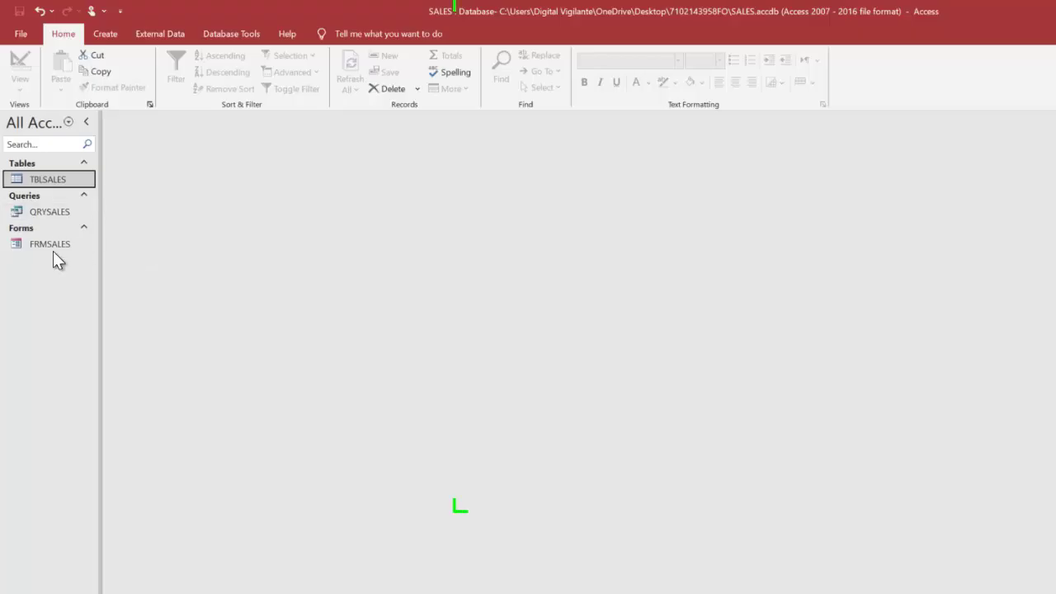
pyautogui.doubleClick(41, 175)
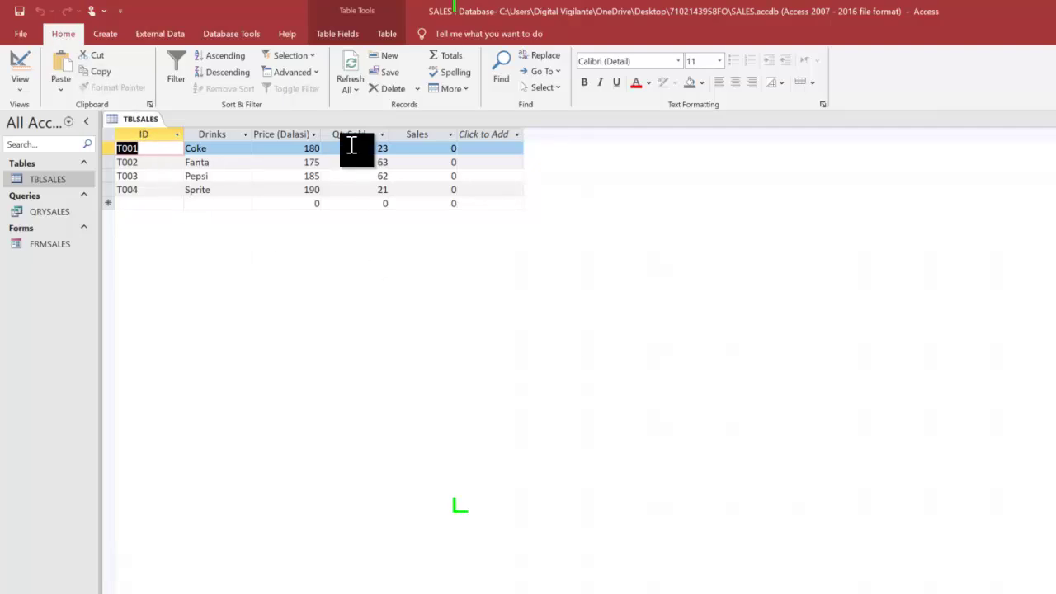
# Step: Open QRYSALES in Design View and widen the Sales column enough to show its full expression
pyautogui.doubleClick(46, 213)
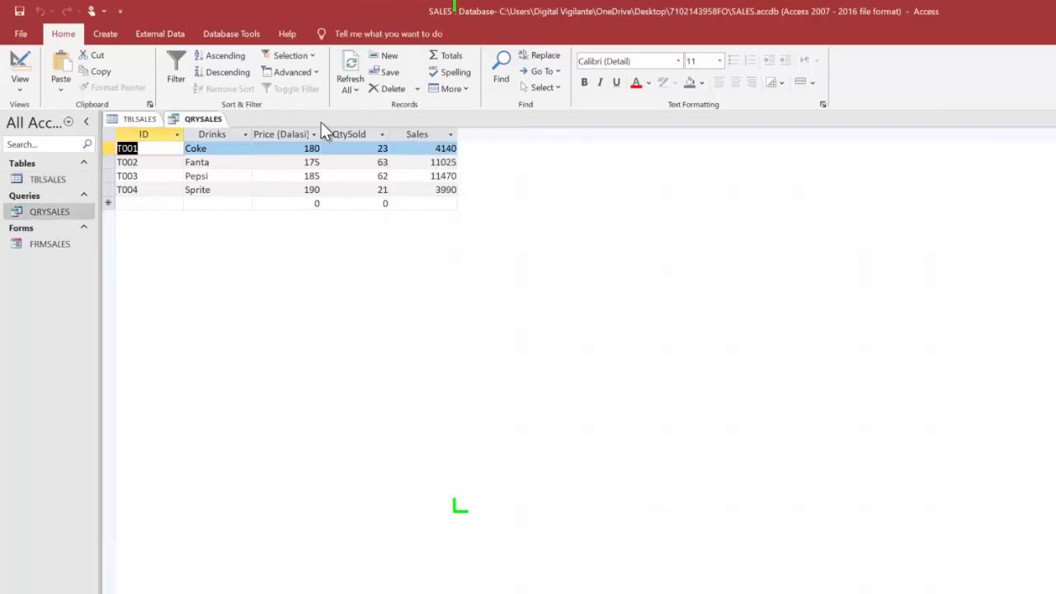
pyautogui.click(20, 60)
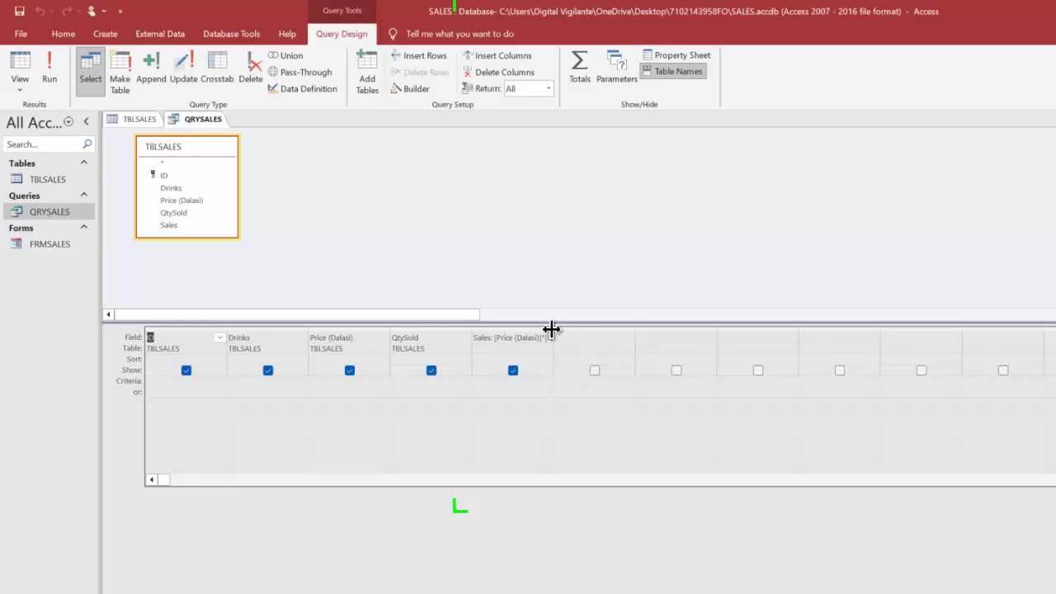
pyautogui.moveTo(635, 328)
pyautogui.mouseDown()
pyautogui.moveTo(681, 347)
pyautogui.moveTo(631, 343)
pyautogui.mouseUp()
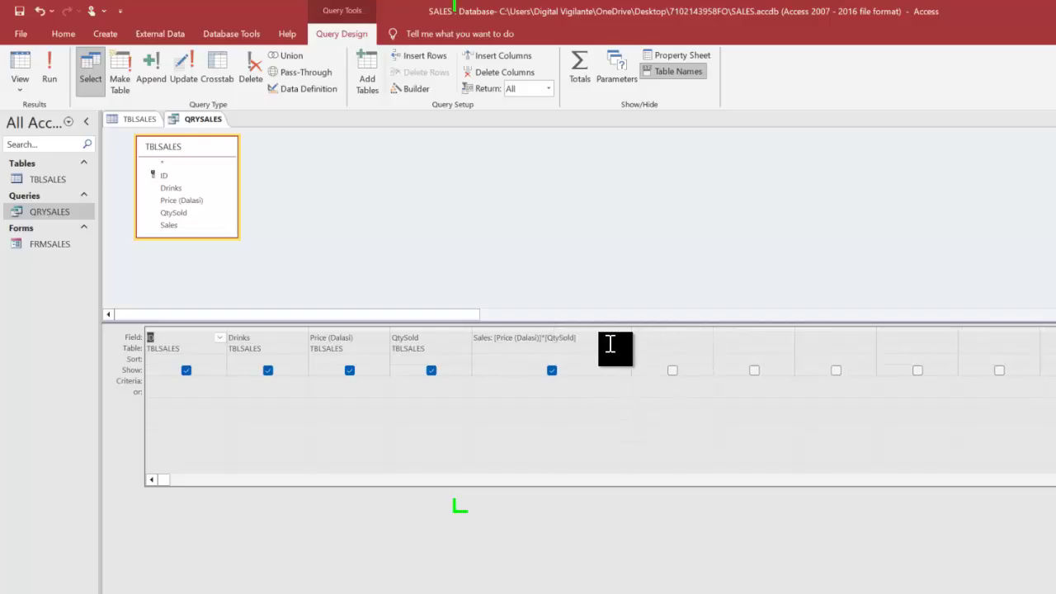